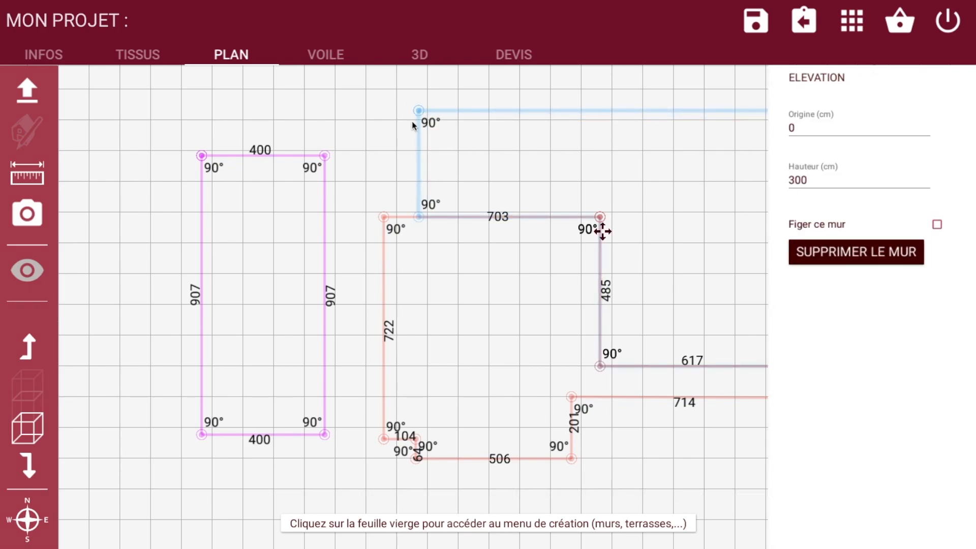
- Set the sails' usage conditions to sun protection and long-lasting waterproofing, leaving regular winds over 60 km/h unselected
{"action": "left_click", "coordinate": [331, 59]}
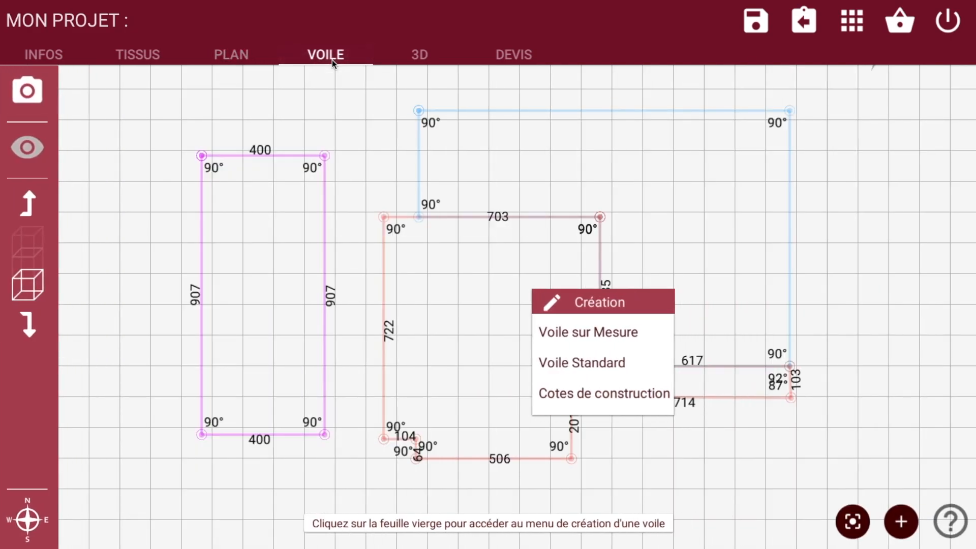
{"action": "mouse_move", "coordinate": [419, 111]}
{"action": "left_mouse_down"}
{"action": "mouse_move", "coordinate": [414, 142]}
{"action": "mouse_move", "coordinate": [377, 138]}
{"action": "mouse_move", "coordinate": [450, 142]}
{"action": "mouse_move", "coordinate": [399, 151]}
{"action": "mouse_move", "coordinate": [392, 124]}
{"action": "mouse_move", "coordinate": [364, 123]}
{"action": "left_mouse_up"}
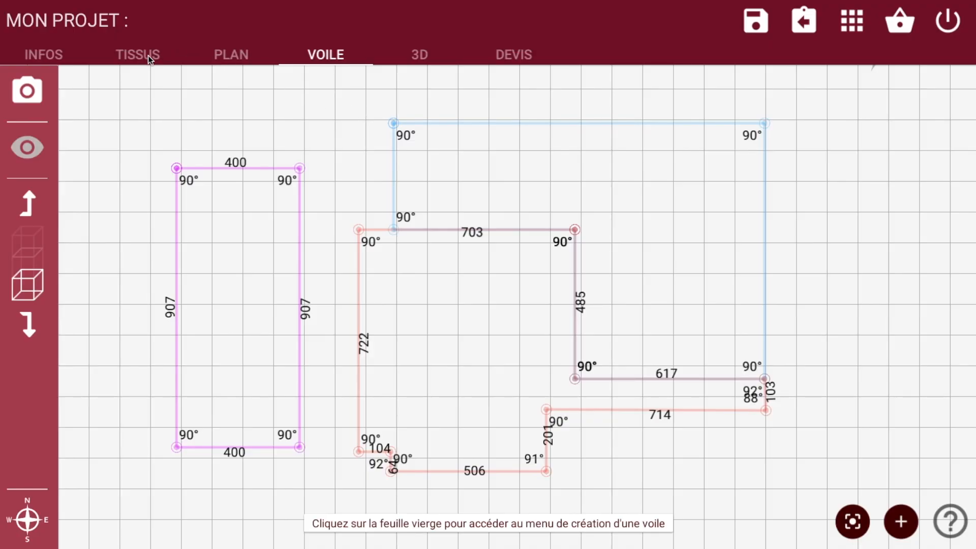
{"action": "left_click", "coordinate": [148, 56]}
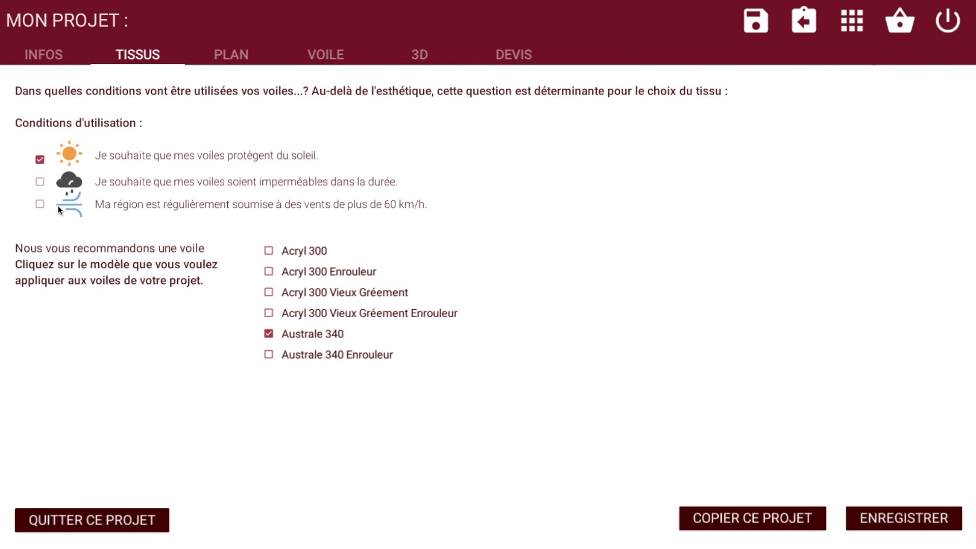
{"action": "left_click", "coordinate": [42, 184]}
{"action": "left_click", "coordinate": [39, 205]}
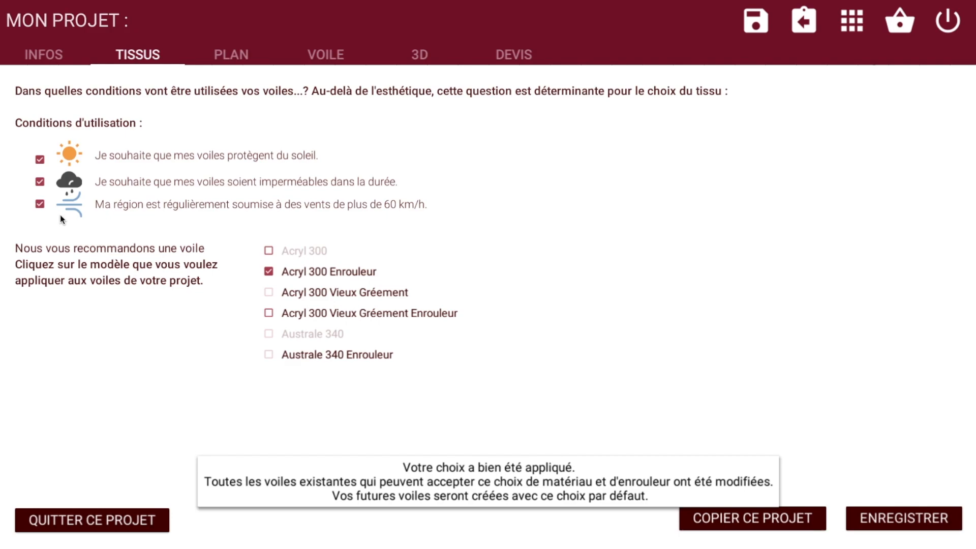
{"action": "left_click", "coordinate": [40, 205]}
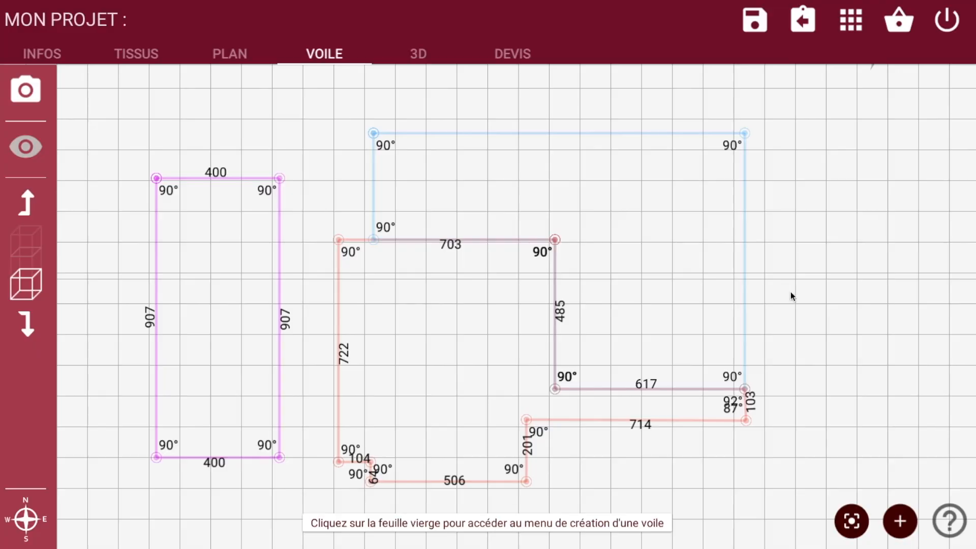
- Browse the standard quadrilateral sails available for the project
{"action": "left_click", "coordinate": [905, 522]}
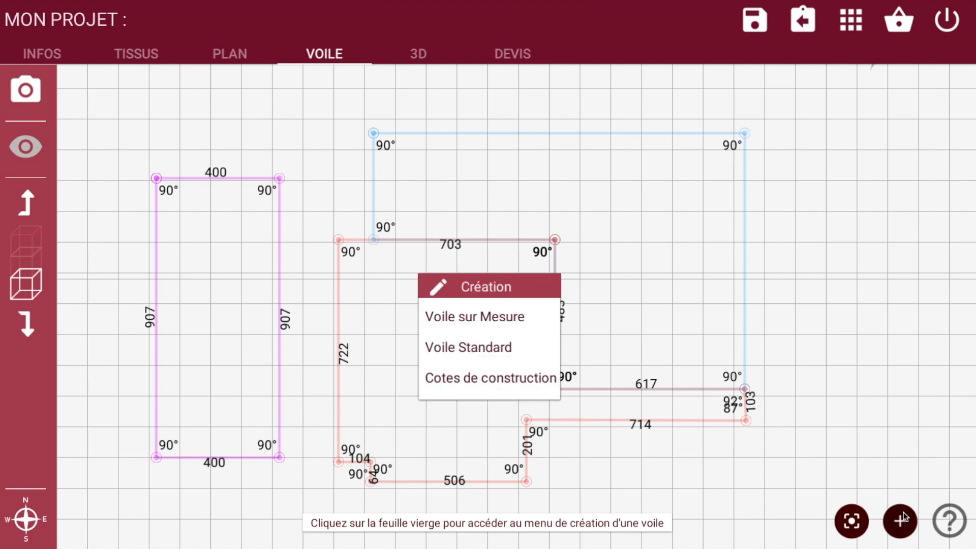
{"action": "left_click", "coordinate": [660, 308]}
{"action": "left_click", "coordinate": [641, 295]}
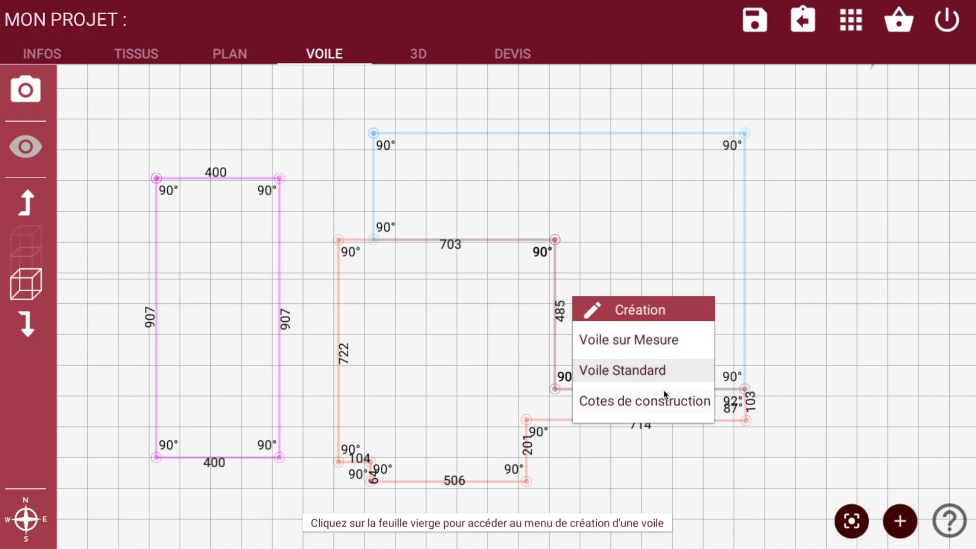
{"action": "left_click", "coordinate": [641, 373]}
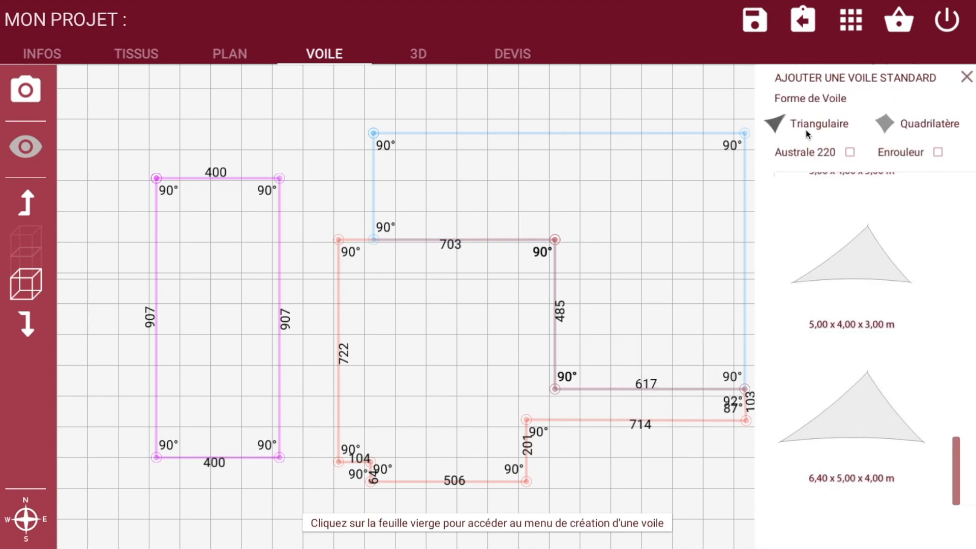
{"action": "left_click", "coordinate": [908, 125]}
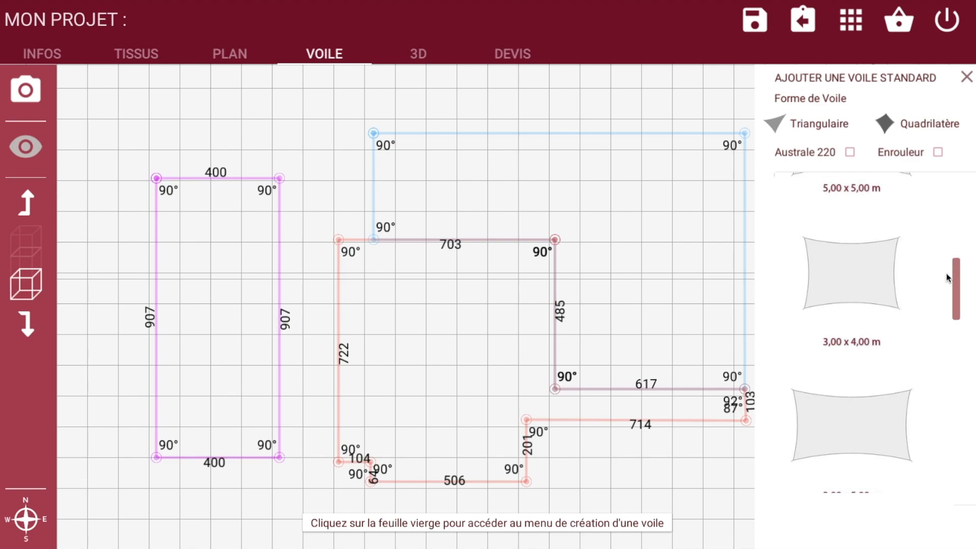
{"action": "left_click_drag", "start_coordinate": [956, 291], "coordinate": [954, 343]}
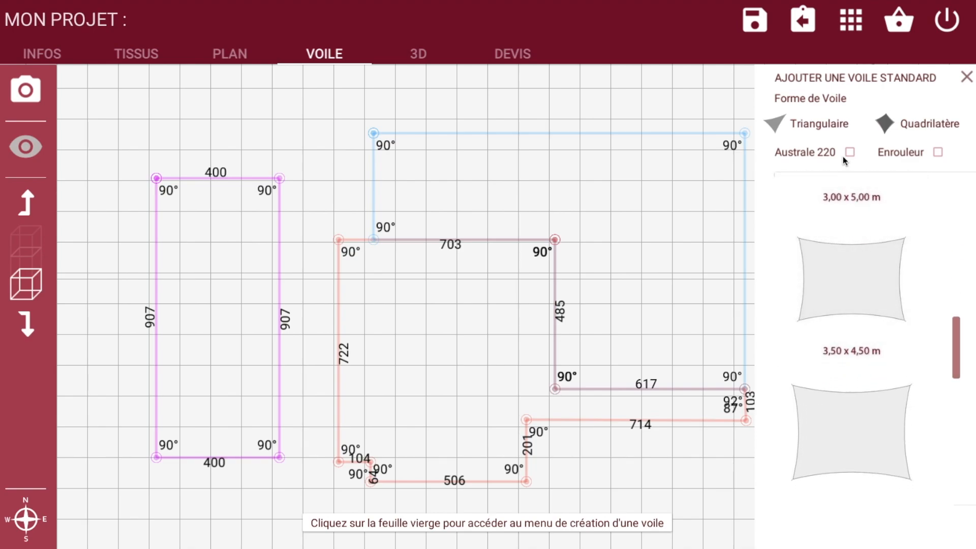
- Add the standard triangular sail of 6,40 x 5,00 x 4,00 m without a furler
{"action": "left_click", "coordinate": [819, 130]}
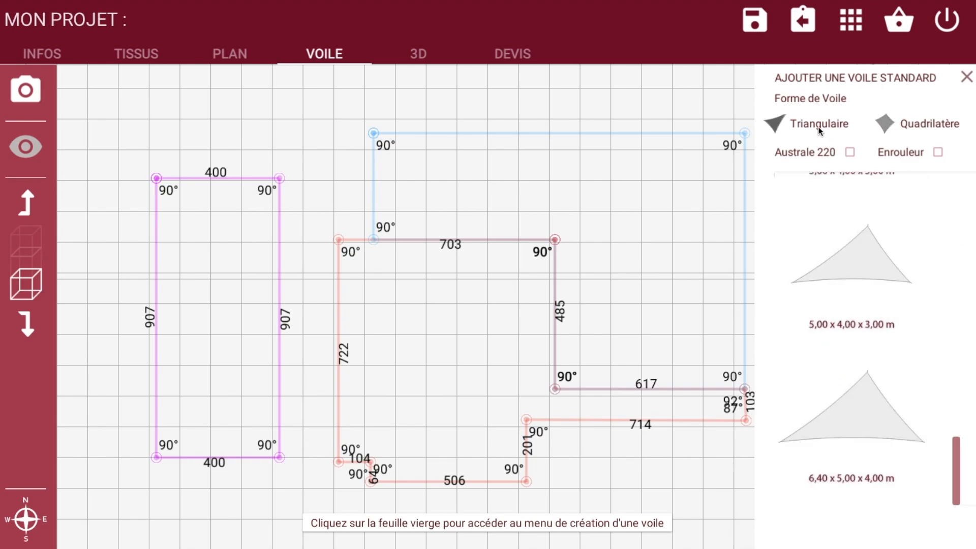
{"action": "left_click", "coordinate": [938, 153]}
{"action": "left_click", "coordinate": [938, 153]}
{"action": "mouse_move", "coordinate": [957, 443]}
{"action": "left_mouse_down"}
{"action": "mouse_move", "coordinate": [957, 407]}
{"action": "mouse_move", "coordinate": [957, 453]}
{"action": "left_mouse_up"}
{"action": "left_click", "coordinate": [854, 403]}
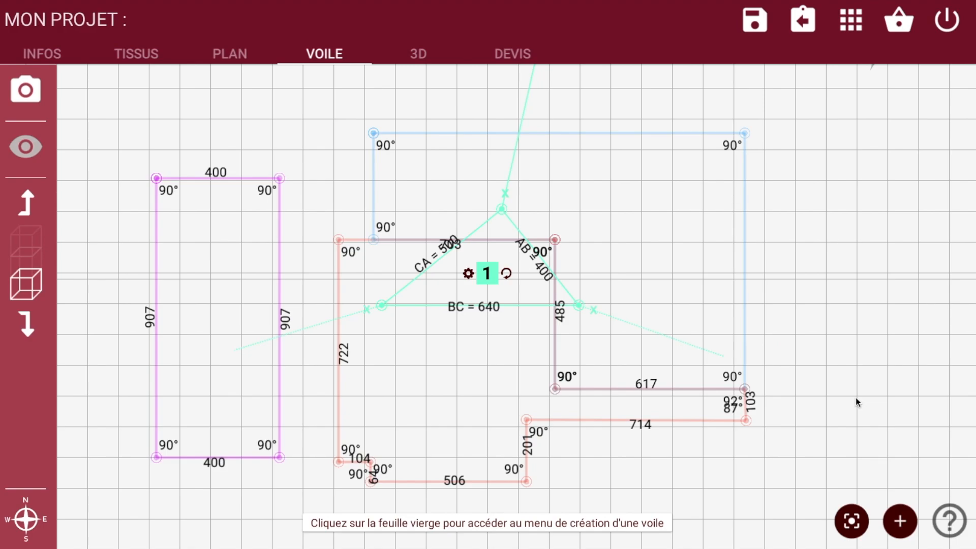
- Move the triangular sail onto the terrace and select Taupe Acryl as its colour
{"action": "left_click", "coordinate": [485, 273]}
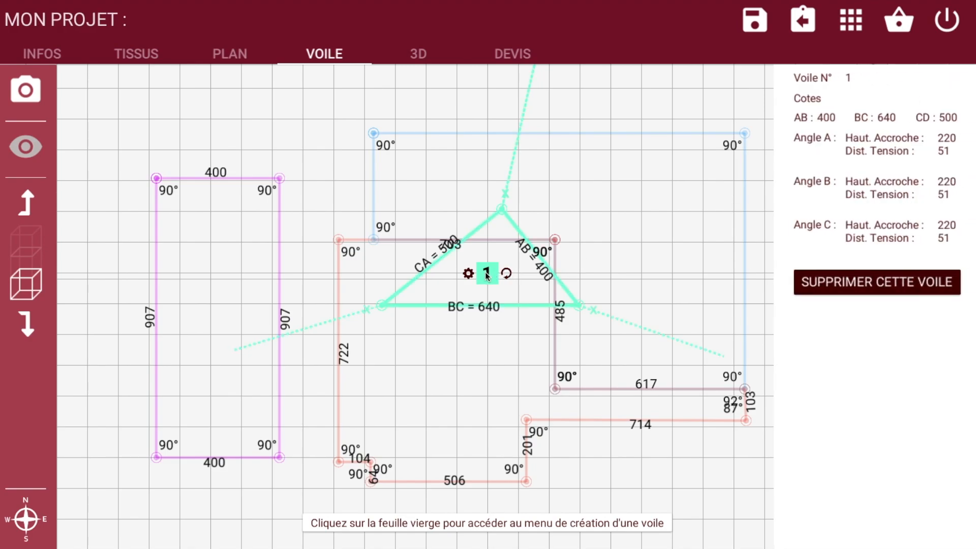
{"action": "left_click_drag", "start_coordinate": [485, 273], "coordinate": [464, 328]}
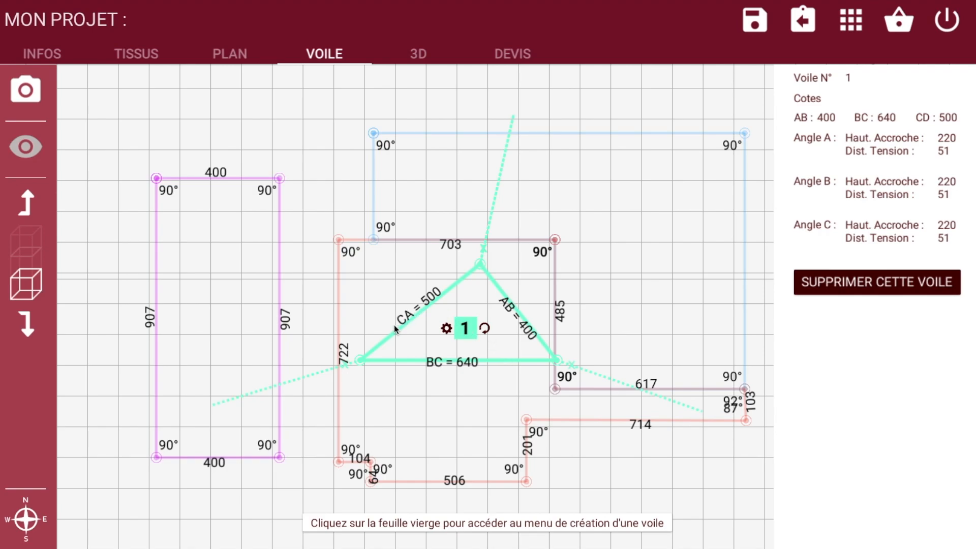
{"action": "left_click", "coordinate": [446, 328]}
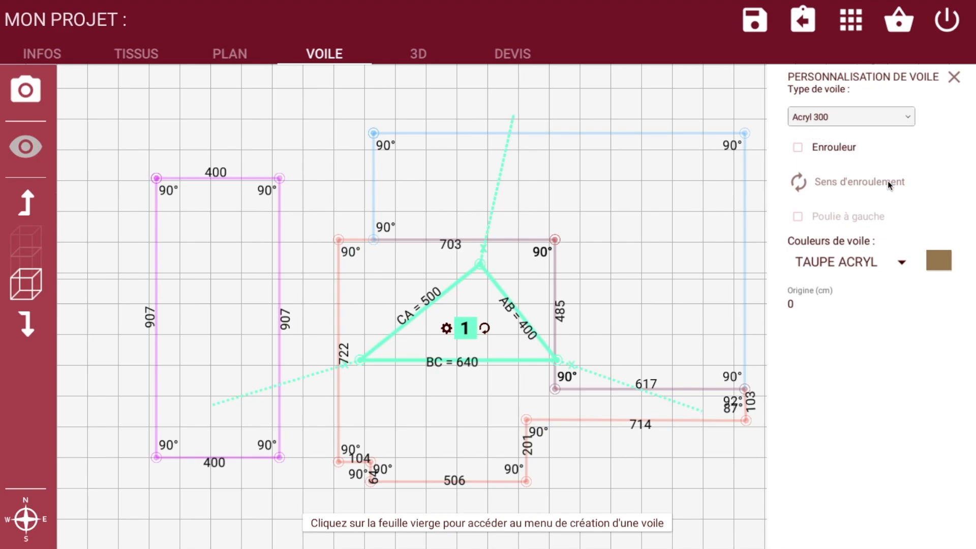
{"action": "left_click", "coordinate": [878, 263]}
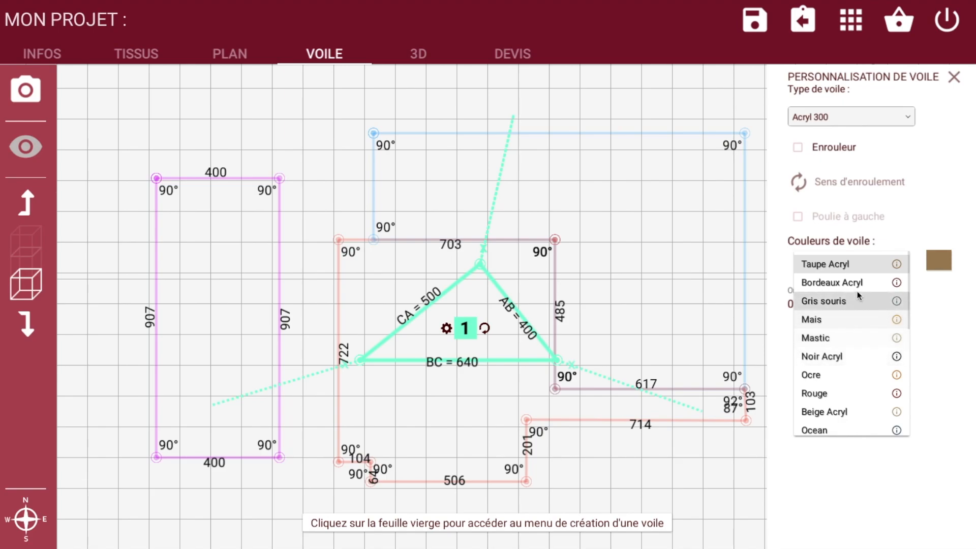
{"action": "left_click", "coordinate": [857, 267]}
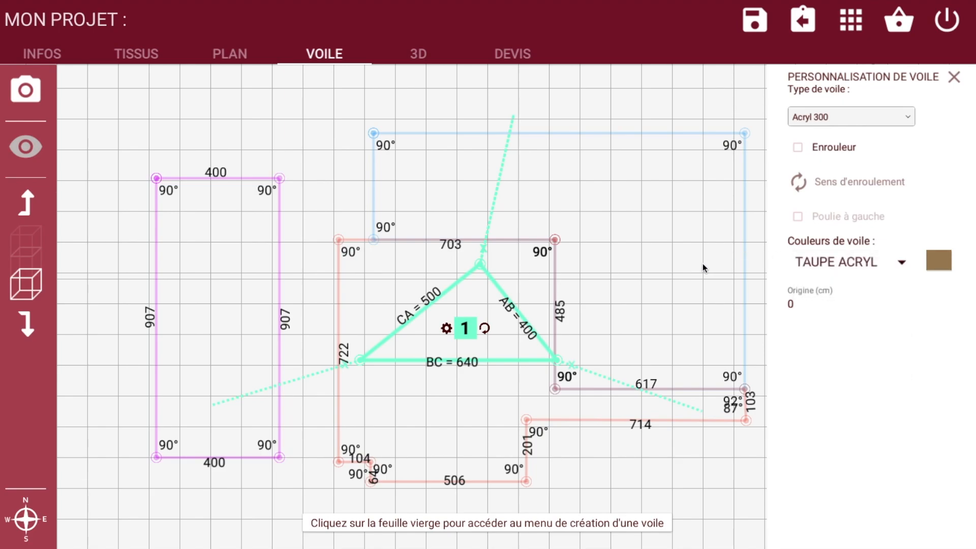
{"action": "left_click", "coordinate": [671, 302]}
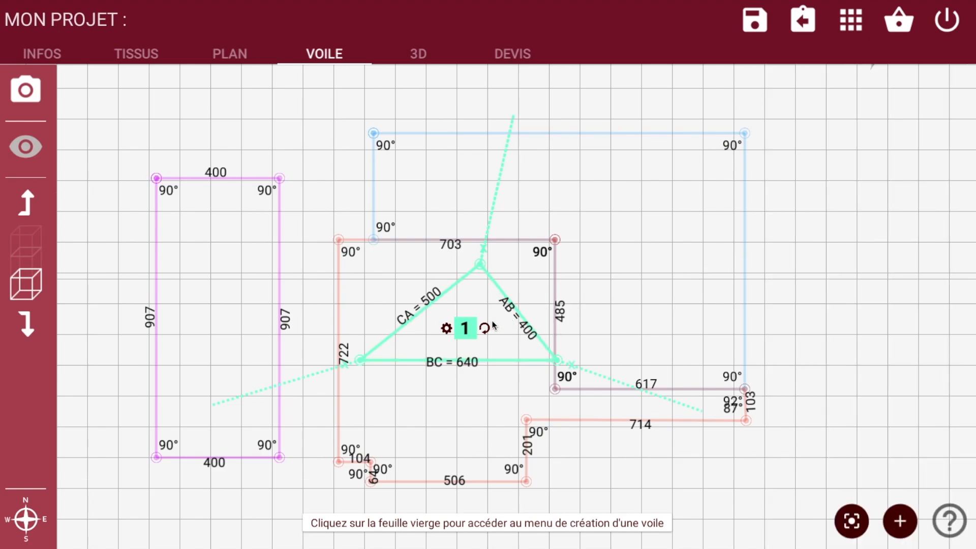
- Rotate the triangular sail towards the inner house corner and extend its anchor points to the two house walls and the terrace edge
{"action": "left_click_drag", "start_coordinate": [486, 327], "coordinate": [434, 331]}
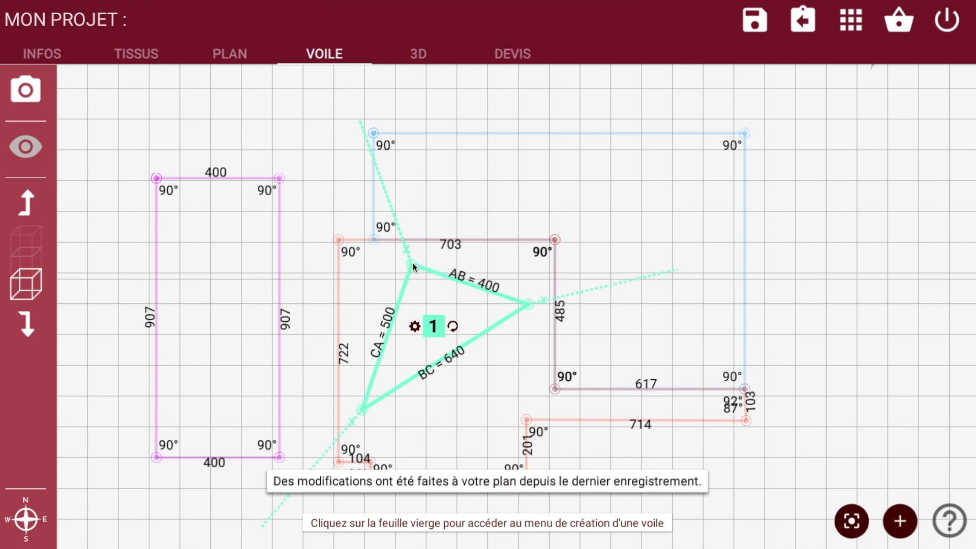
{"action": "left_click_drag", "start_coordinate": [404, 242], "coordinate": [402, 243]}
{"action": "left_click_drag", "start_coordinate": [544, 300], "coordinate": [554, 298]}
{"action": "left_click_drag", "start_coordinate": [349, 414], "coordinate": [339, 436]}
- Set the attachment height of corners A, B and C of the triangular sail to 260 cm
{"action": "left_click", "coordinate": [413, 265]}
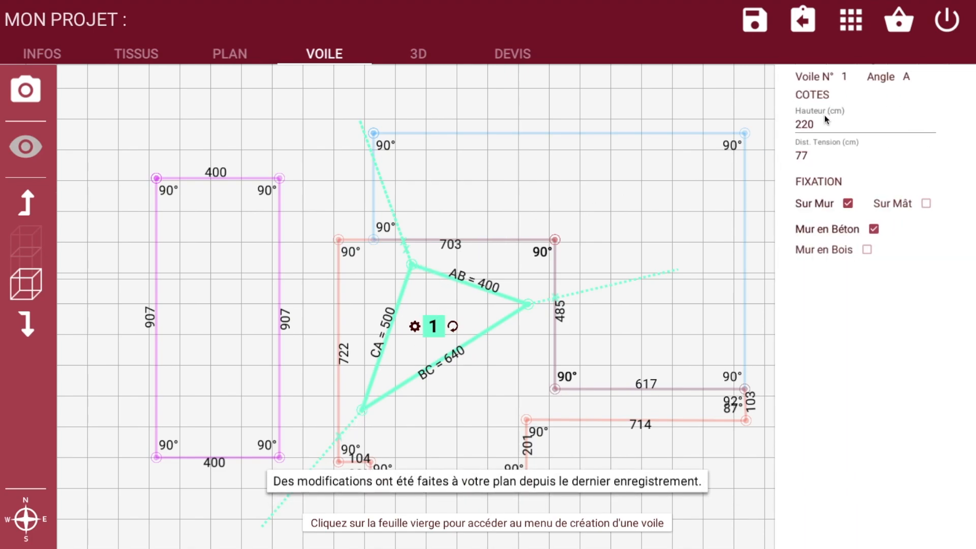
{"action": "double_click", "coordinate": [808, 124]}
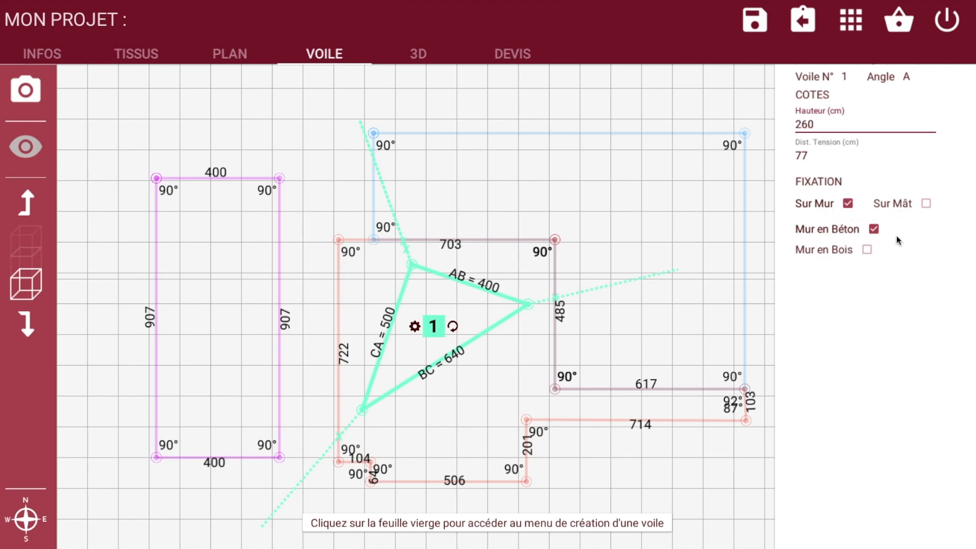
{"action": "left_click", "coordinate": [528, 306]}
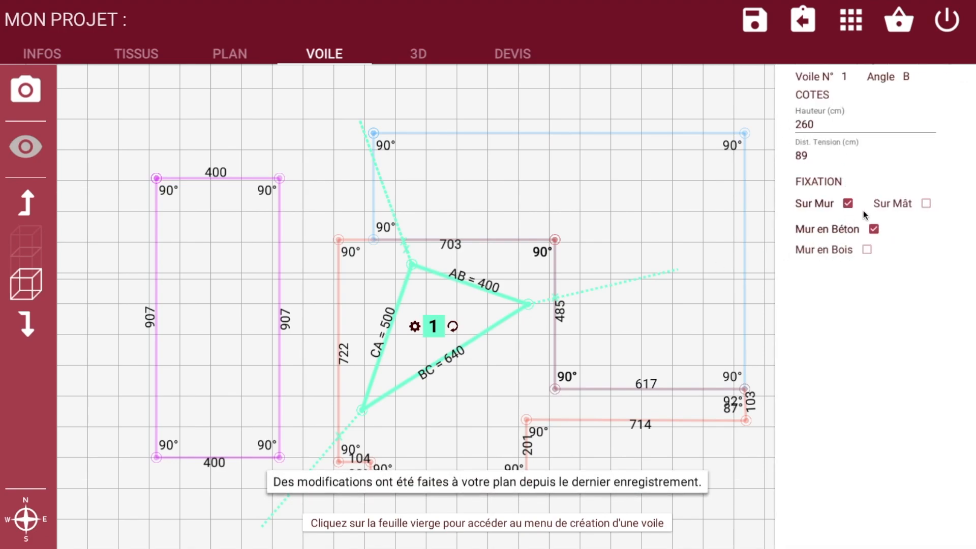
{"action": "left_click", "coordinate": [361, 413]}
{"action": "left_click", "coordinate": [363, 409]}
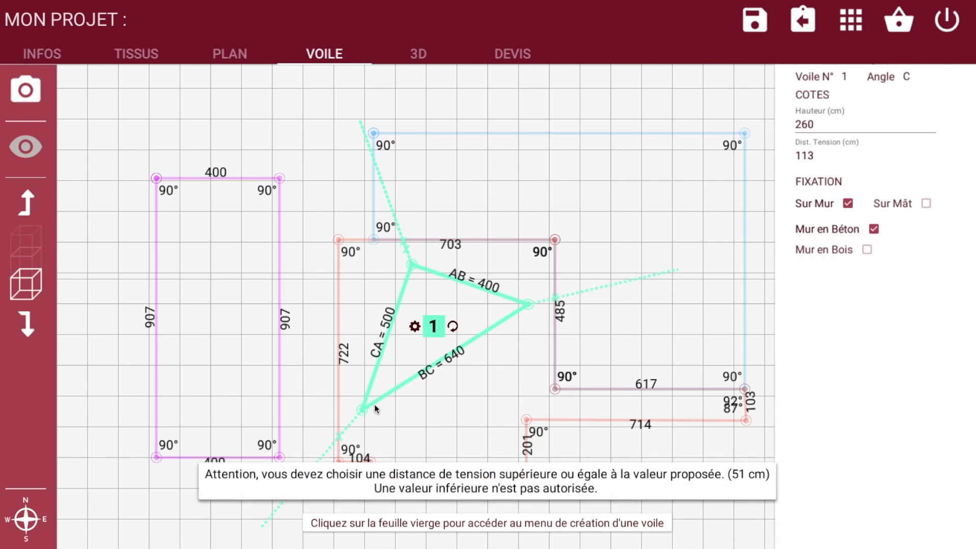
- Fix corner C on a screw-down mast (Mât à visser) and shift its anchor point to a tension distance of 99 cm
{"action": "left_click", "coordinate": [927, 204]}
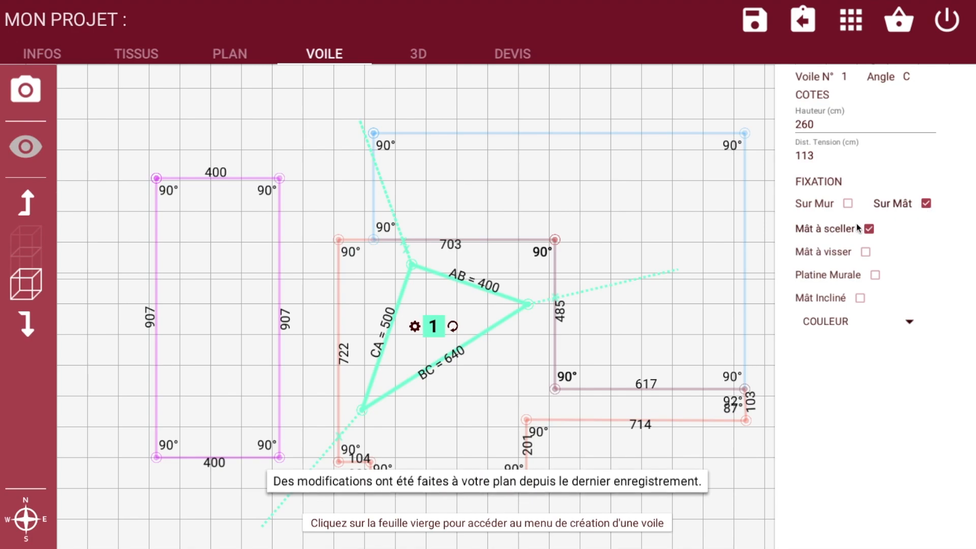
{"action": "left_click", "coordinate": [866, 252]}
{"action": "left_click", "coordinate": [341, 433]}
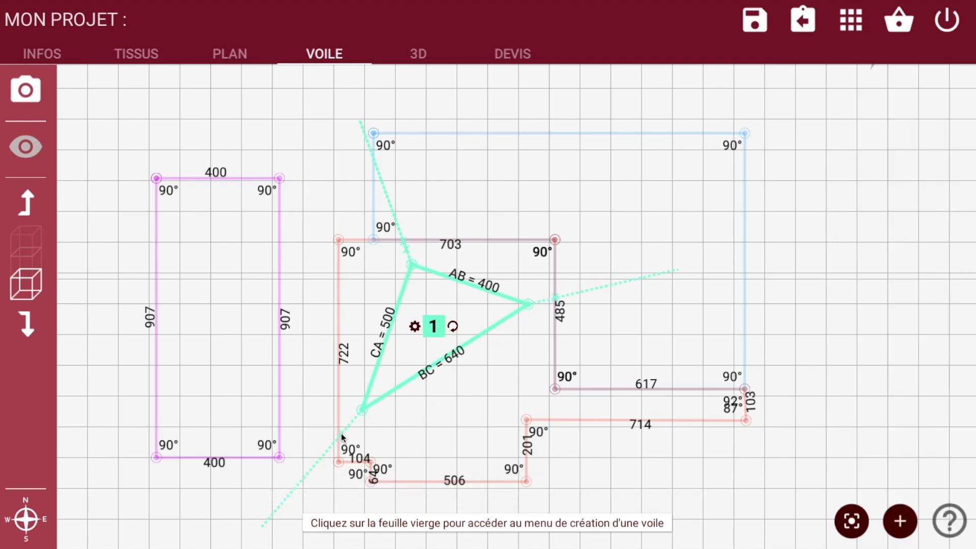
{"action": "left_click", "coordinate": [362, 411]}
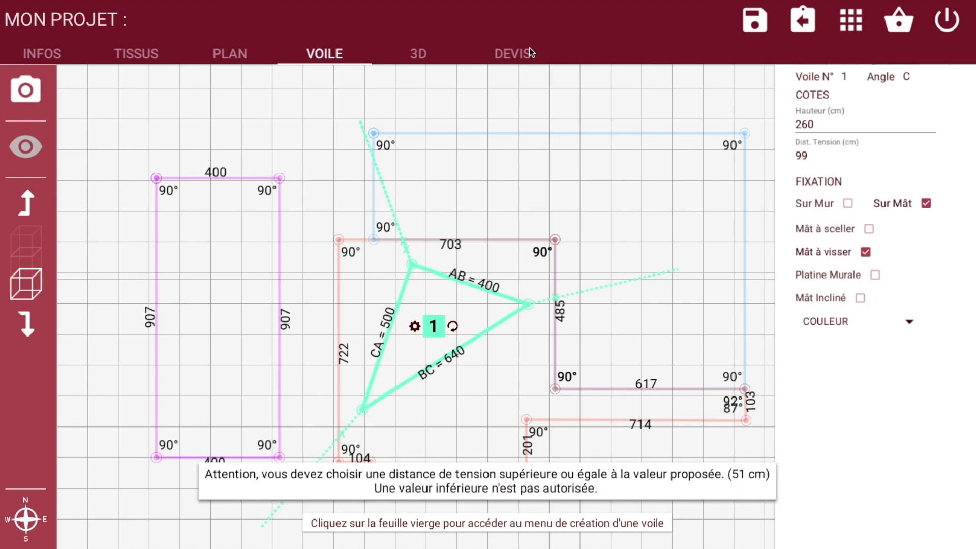
- Inspect the triangular sail and its mast over the terrace in the 3D view from several angles
{"action": "left_click", "coordinate": [417, 54]}
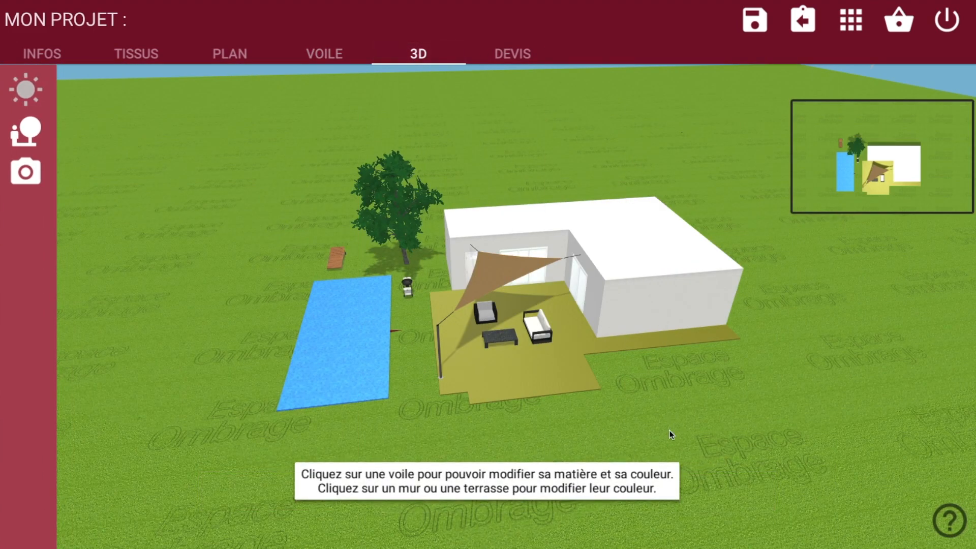
{"action": "left_click_drag", "start_coordinate": [659, 421], "coordinate": [810, 399]}
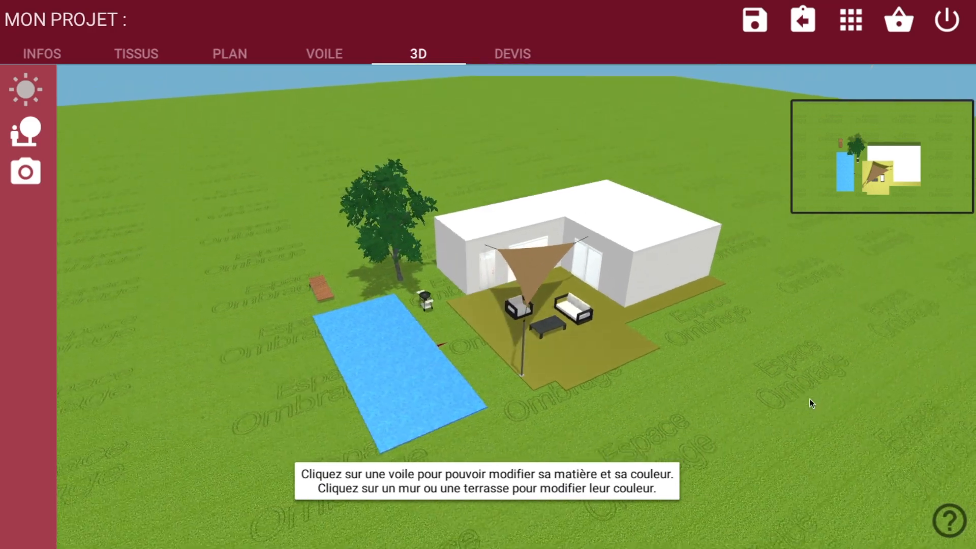
{"action": "left_click_drag", "start_coordinate": [684, 438], "coordinate": [624, 321]}
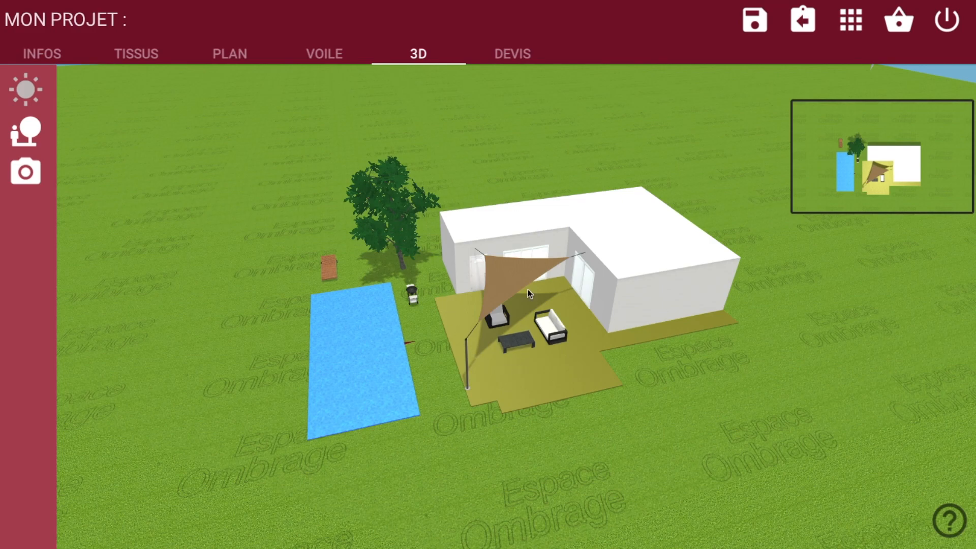
- Return to the sail plan and delete the triangular sail
{"action": "left_click", "coordinate": [326, 54]}
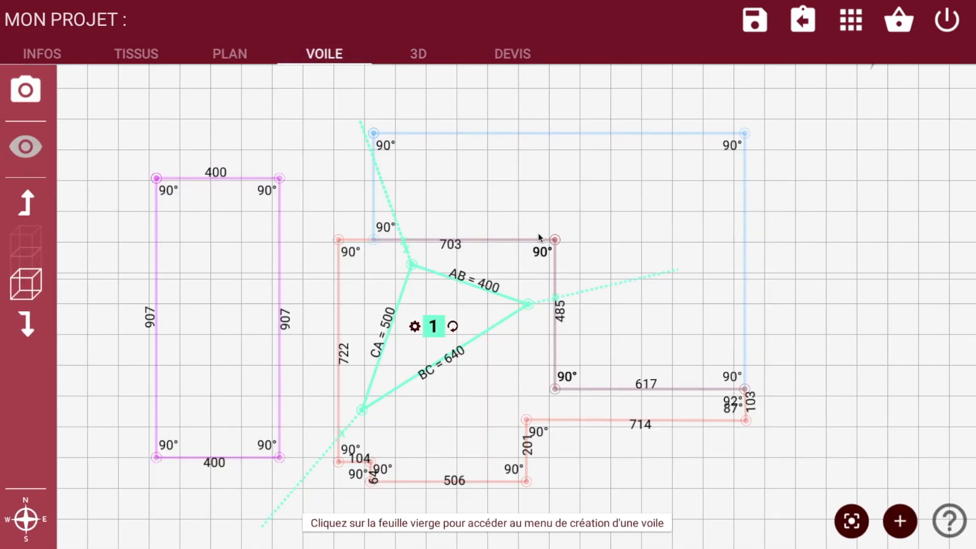
{"action": "left_click", "coordinate": [437, 327]}
{"action": "left_click", "coordinate": [843, 281]}
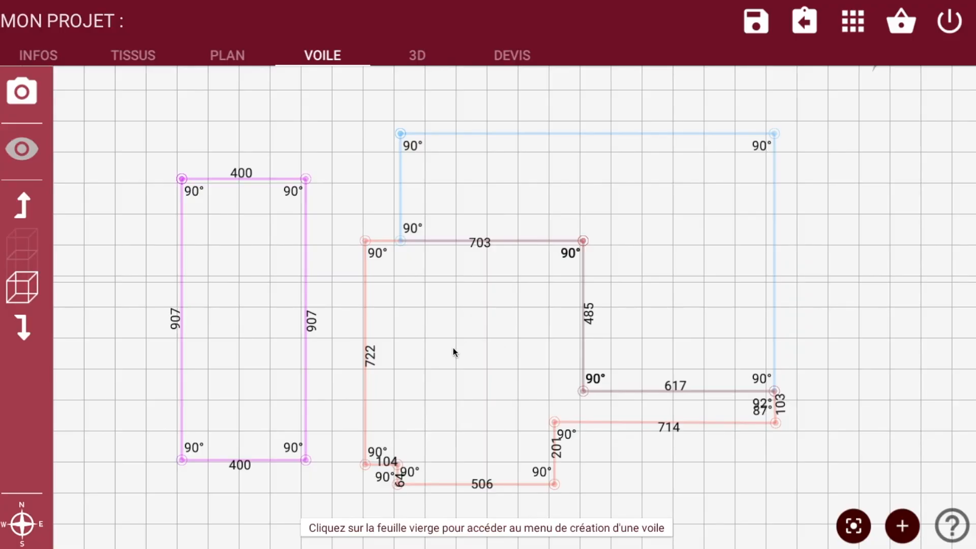
- Add a custom-made sail on the terrace and stretch its corners to about AB 567, BC 457, CD 711 and DA 763 cm
{"action": "left_click", "coordinate": [454, 352]}
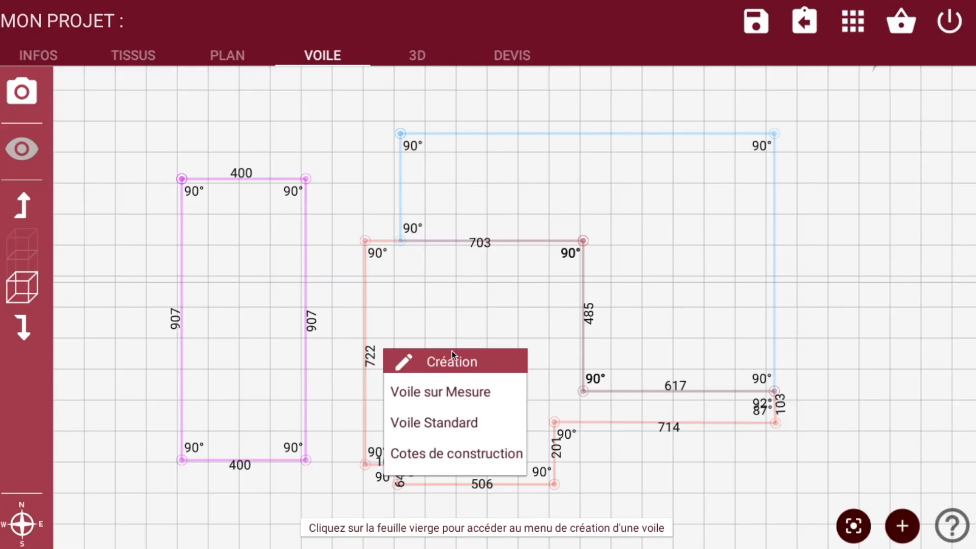
{"action": "left_click", "coordinate": [450, 398]}
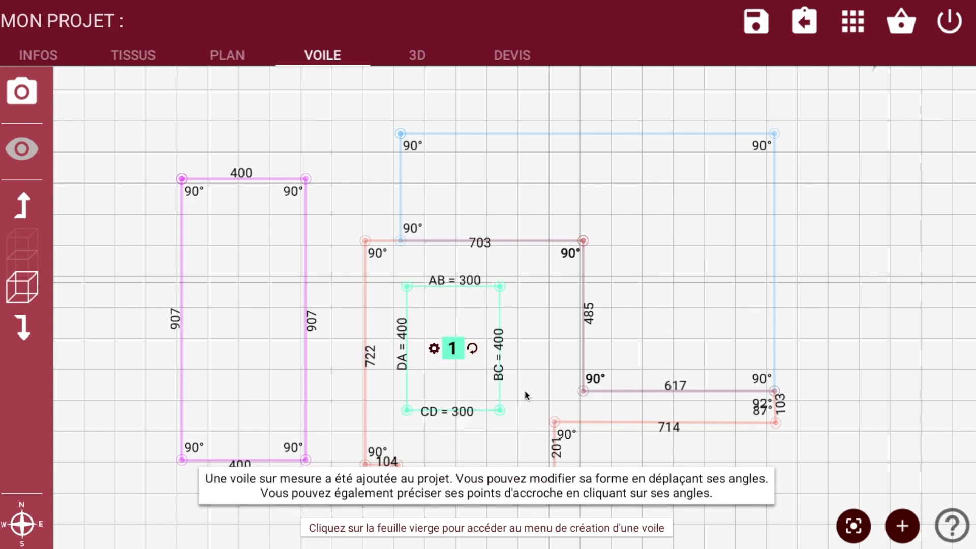
{"action": "left_click_drag", "start_coordinate": [410, 290], "coordinate": [408, 241]}
{"action": "left_click_drag", "start_coordinate": [500, 287], "coordinate": [582, 243]}
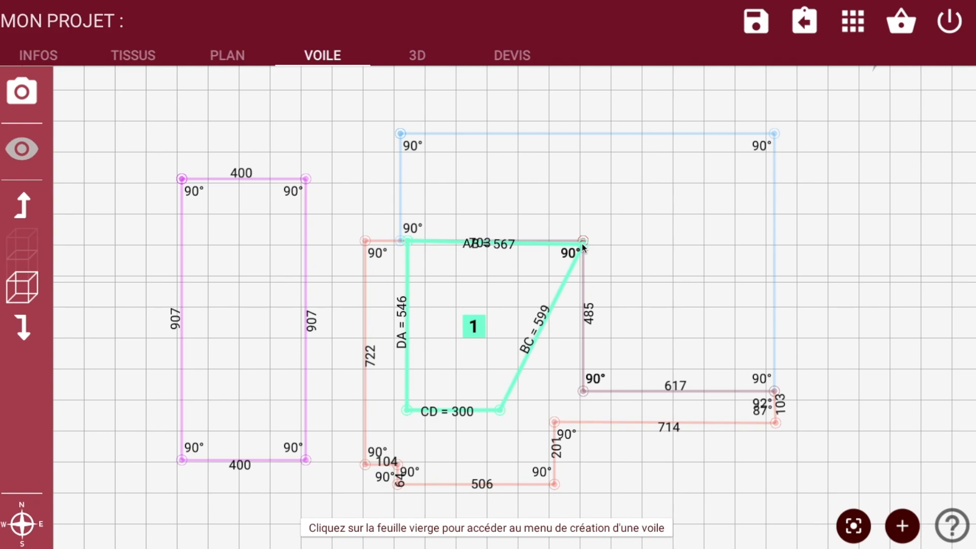
{"action": "left_click_drag", "start_coordinate": [583, 247], "coordinate": [582, 245]}
{"action": "left_click_drag", "start_coordinate": [578, 245], "coordinate": [579, 245]}
{"action": "left_click_drag", "start_coordinate": [510, 407], "coordinate": [579, 391]}
{"action": "left_click_drag", "start_coordinate": [409, 410], "coordinate": [382, 475]}
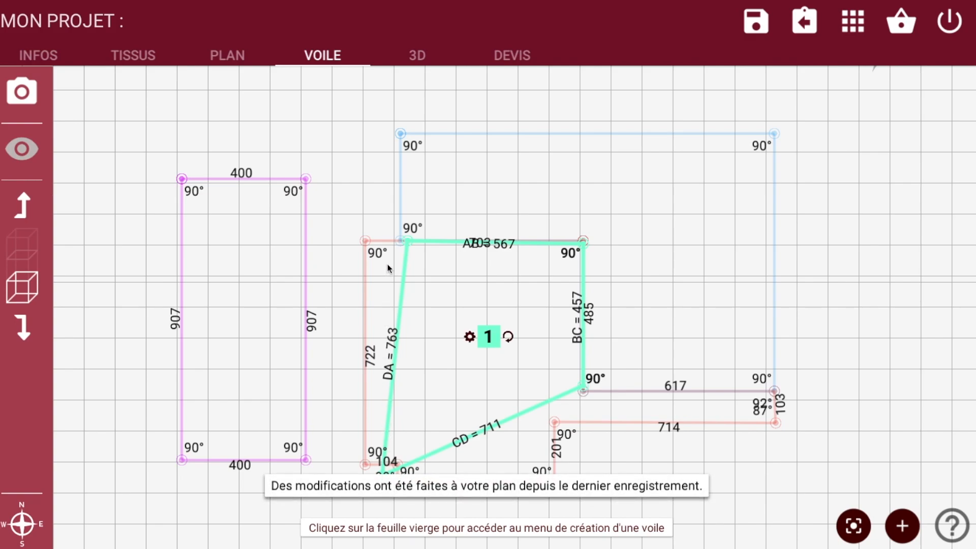
- Set the height of the custom sail's corners A, B and C to 260 cm each
{"action": "left_click", "coordinate": [408, 244]}
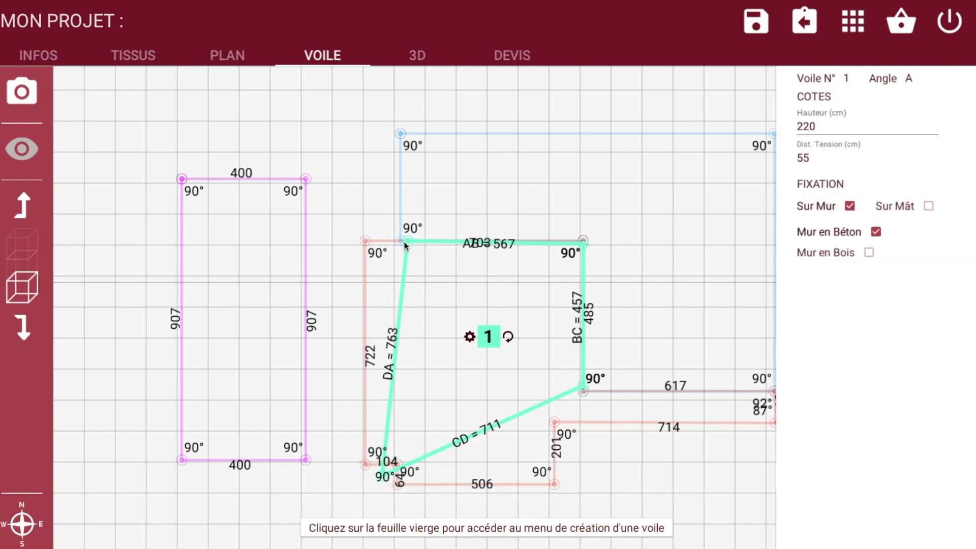
{"action": "left_click", "coordinate": [818, 128]}
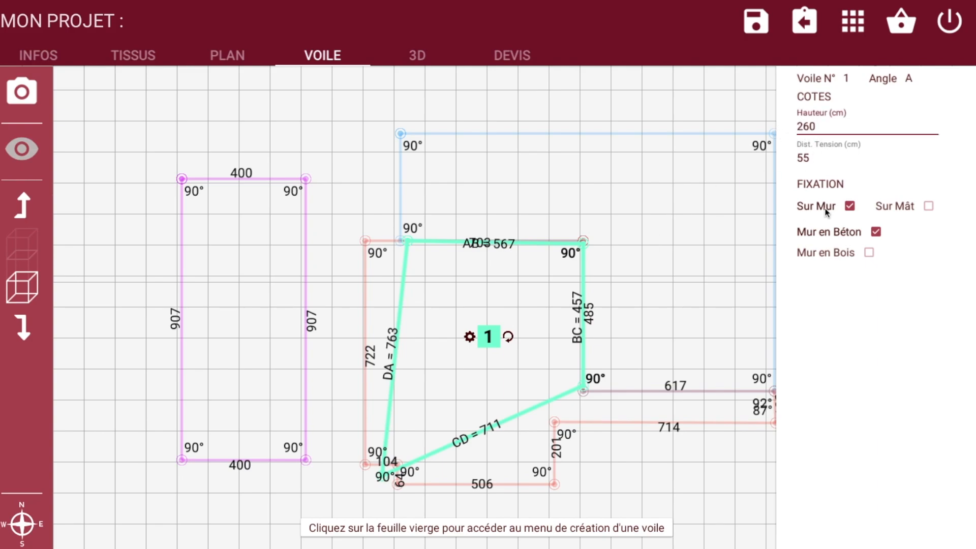
{"action": "left_click", "coordinate": [582, 249]}
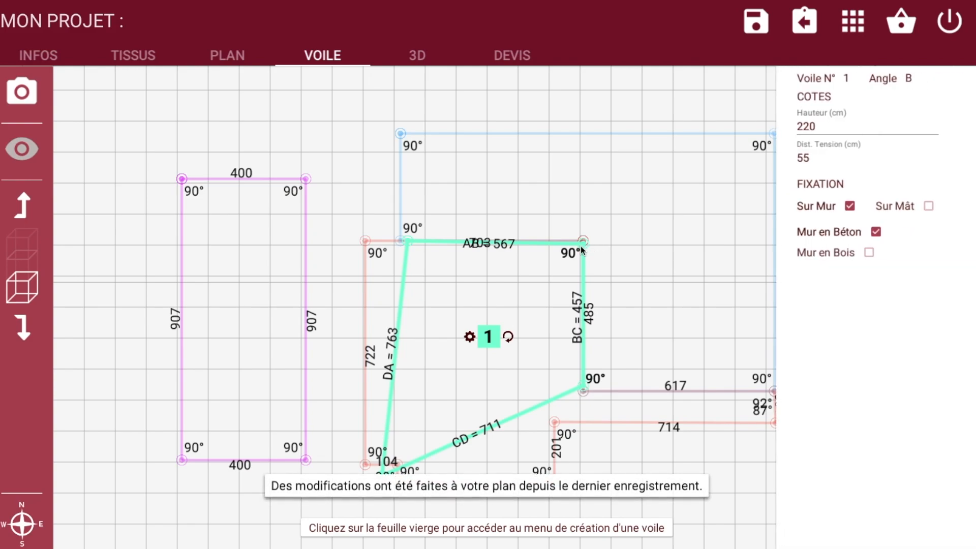
{"action": "left_click", "coordinate": [817, 132]}
{"action": "type", "text": "260"}
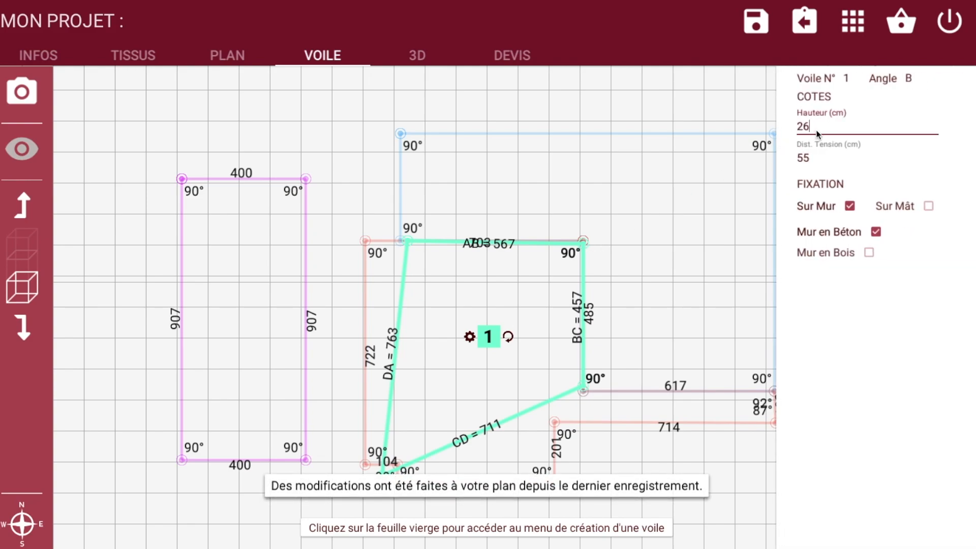
{"action": "left_click", "coordinate": [583, 385]}
{"action": "left_click", "coordinate": [823, 126]}
{"action": "type", "text": "260"}
{"action": "left_click", "coordinate": [701, 217]}
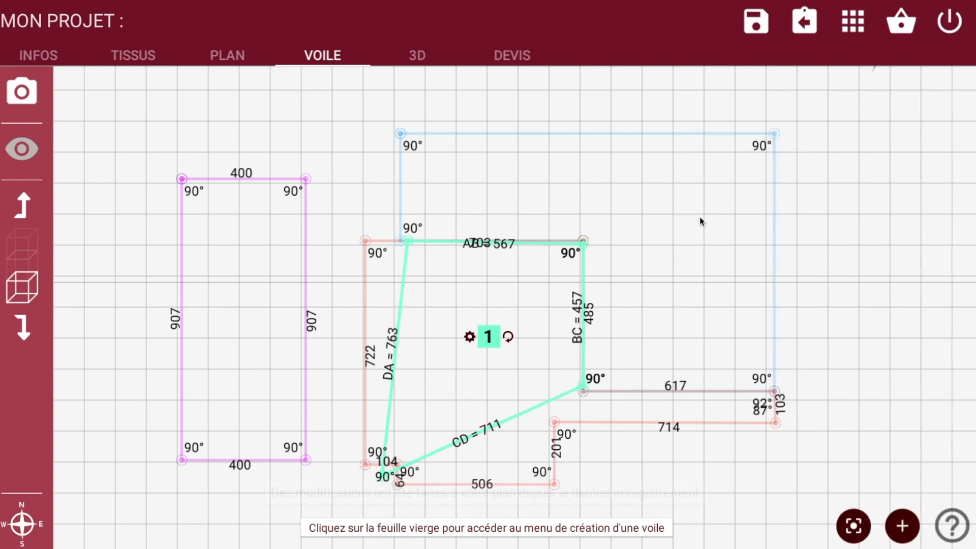
{"action": "left_click", "coordinate": [697, 234]}
{"action": "left_click", "coordinate": [508, 136]}
- Fix corner D on a mast (Mât à sceller) at about CD 705 and DA 747 cm, and check the sail in 3D
{"action": "left_click", "coordinate": [382, 477]}
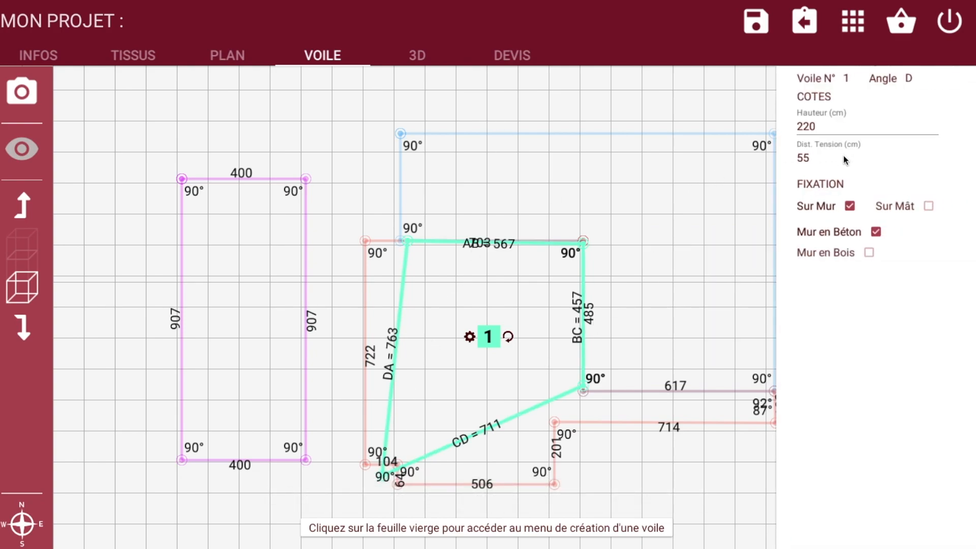
{"action": "left_click", "coordinate": [929, 206]}
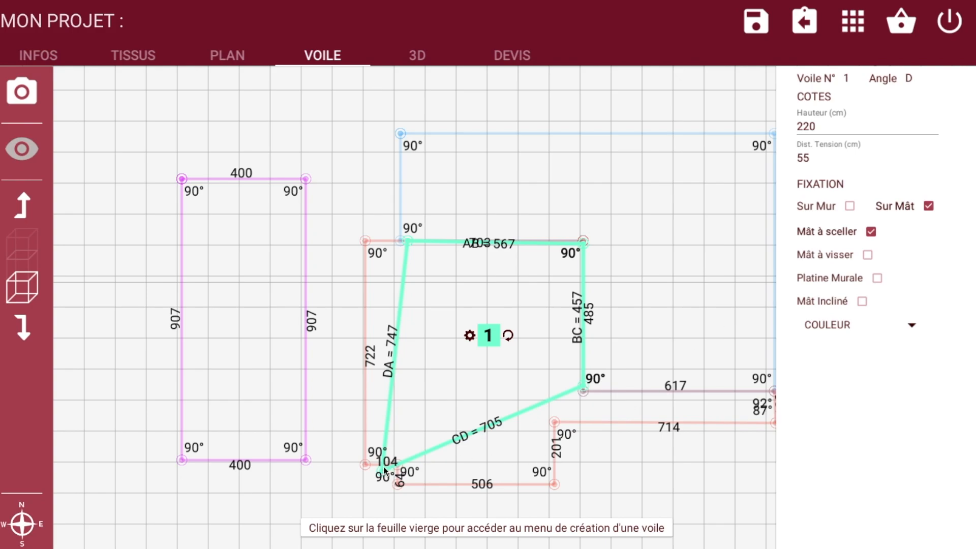
{"action": "left_click", "coordinate": [349, 480]}
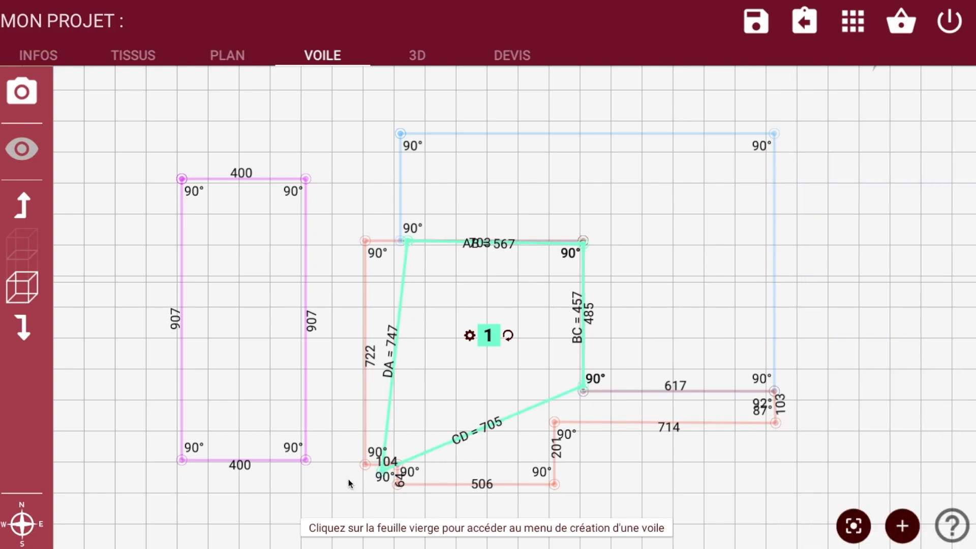
{"action": "scroll", "coordinate": [419, 94], "scroll_direction": "down", "scroll_amount": 4}
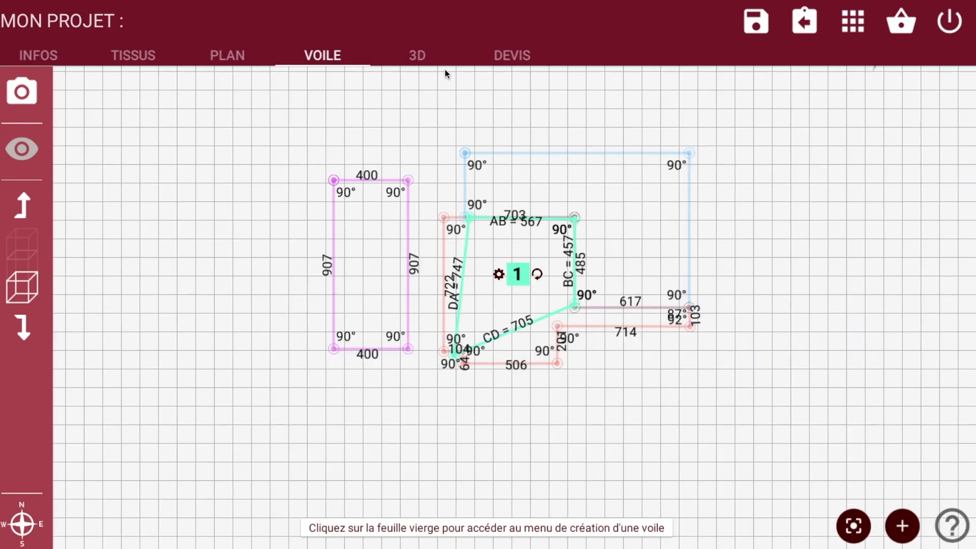
{"action": "left_click", "coordinate": [424, 56]}
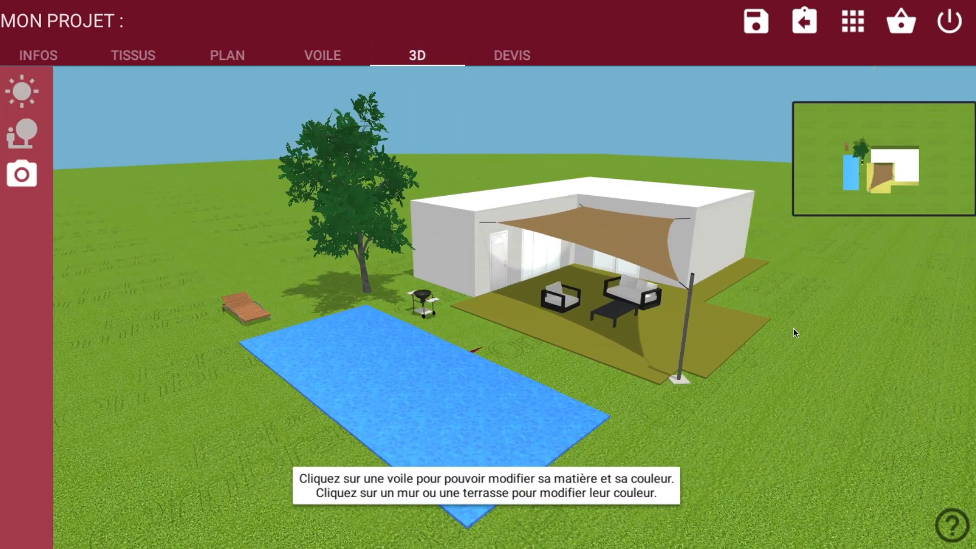
{"action": "left_click_drag", "start_coordinate": [644, 324], "coordinate": [521, 340]}
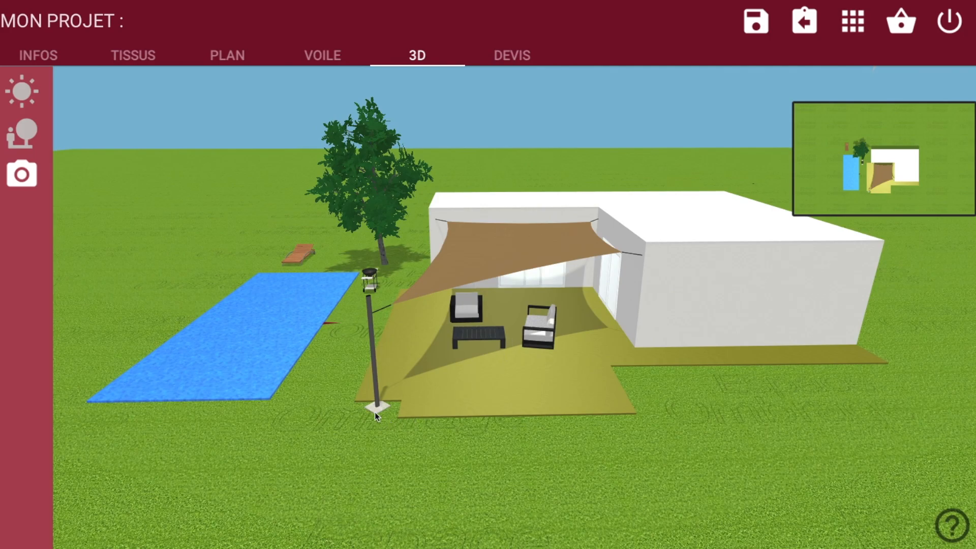
{"action": "left_click_drag", "start_coordinate": [428, 350], "coordinate": [566, 362]}
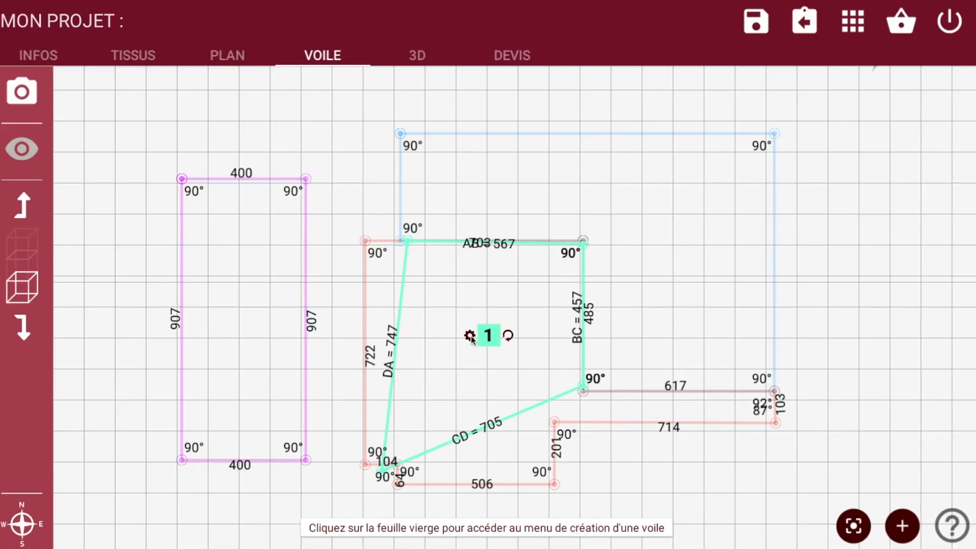
- Equip the custom sail with a furler (Enrouleur) and check it in the 3D view
{"action": "left_click", "coordinate": [471, 336]}
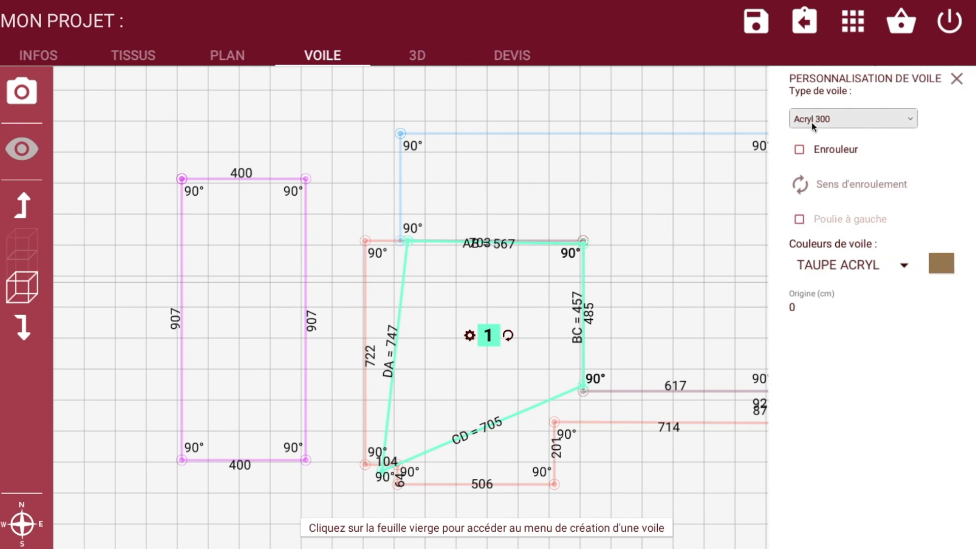
{"action": "left_click", "coordinate": [798, 149]}
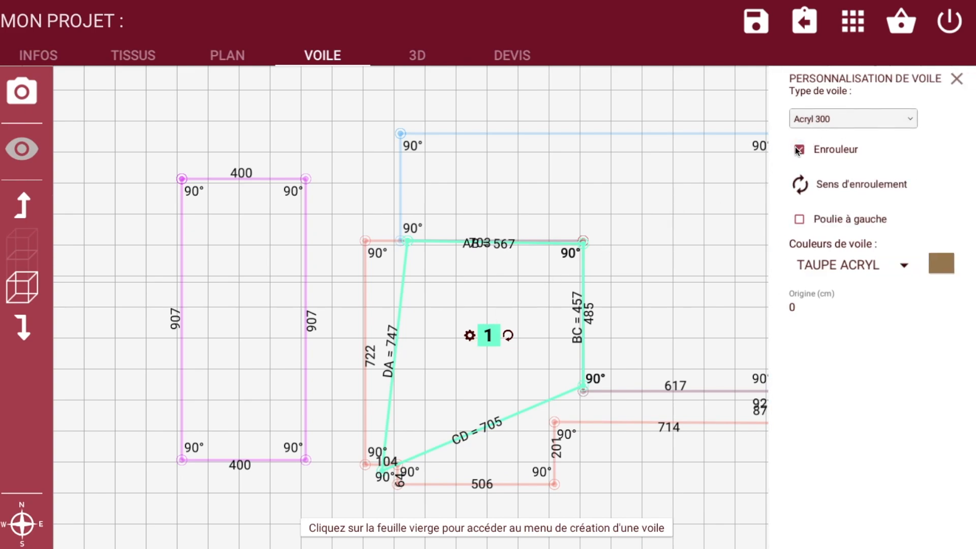
{"action": "left_click", "coordinate": [423, 57]}
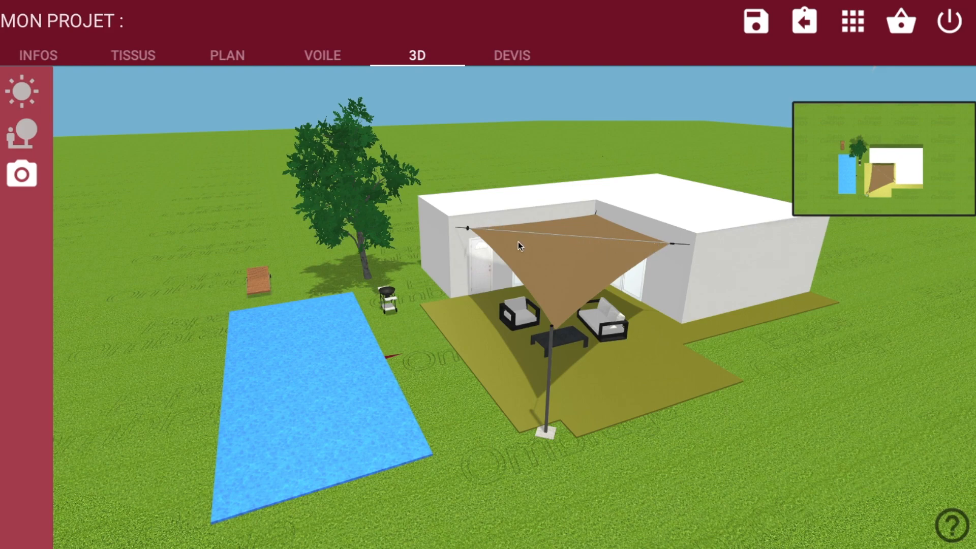
- Change the sail's furling direction (Sens d'enroulement) and check the furler in the 3D view
{"action": "left_click", "coordinate": [328, 57]}
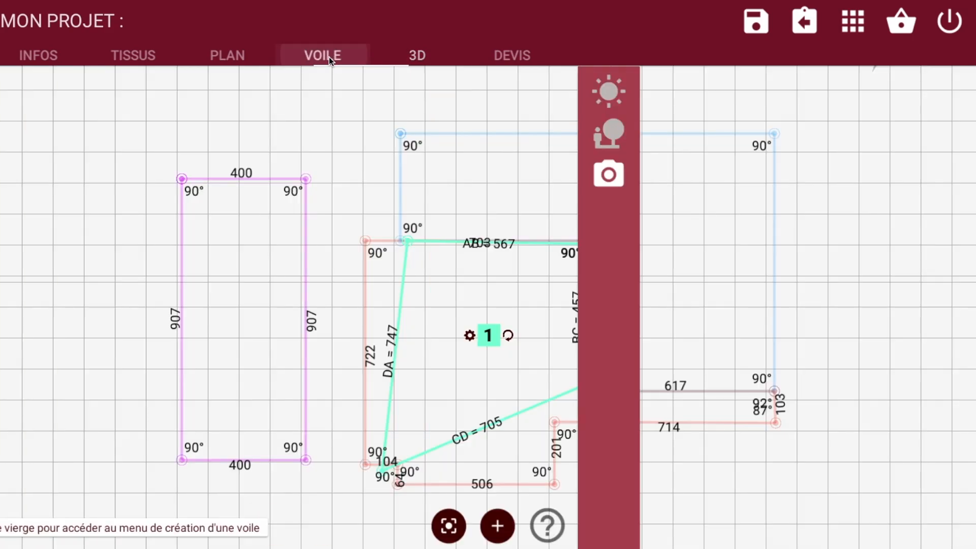
{"action": "left_click", "coordinate": [468, 336]}
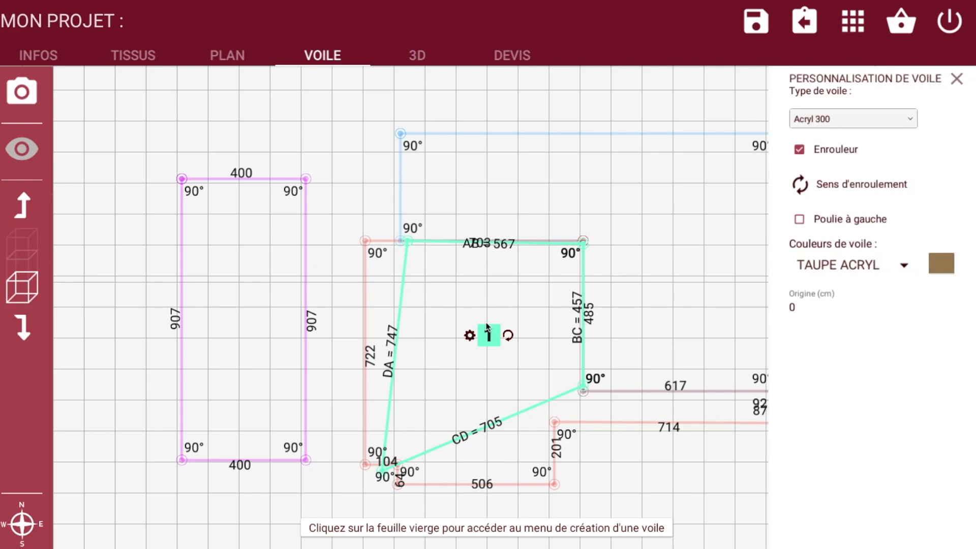
{"action": "left_click", "coordinate": [806, 187]}
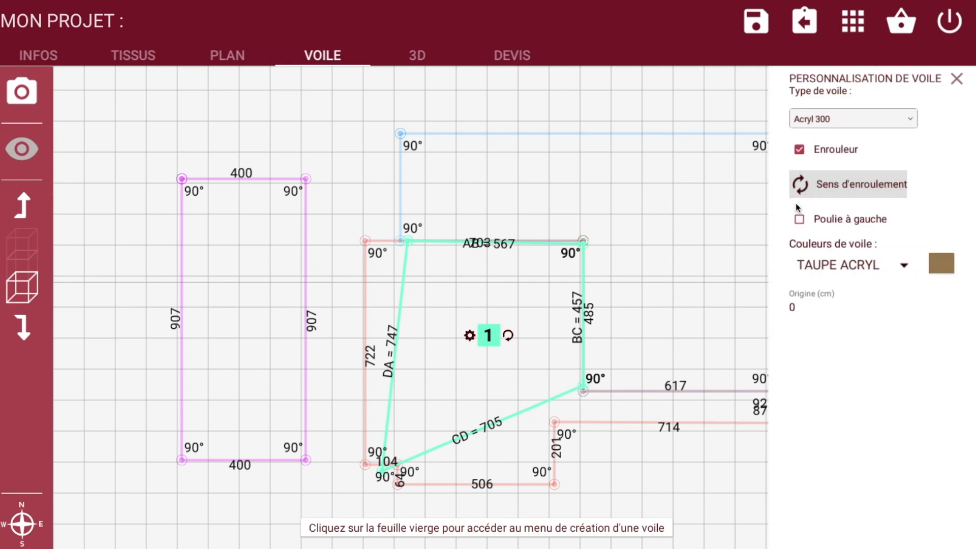
{"action": "left_click", "coordinate": [414, 54]}
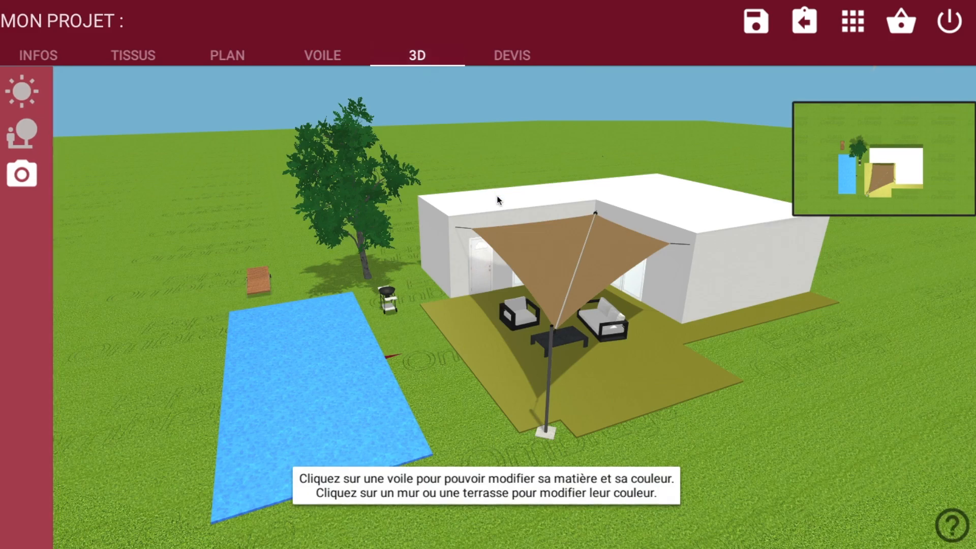
{"action": "left_click_drag", "start_coordinate": [626, 310], "coordinate": [727, 355]}
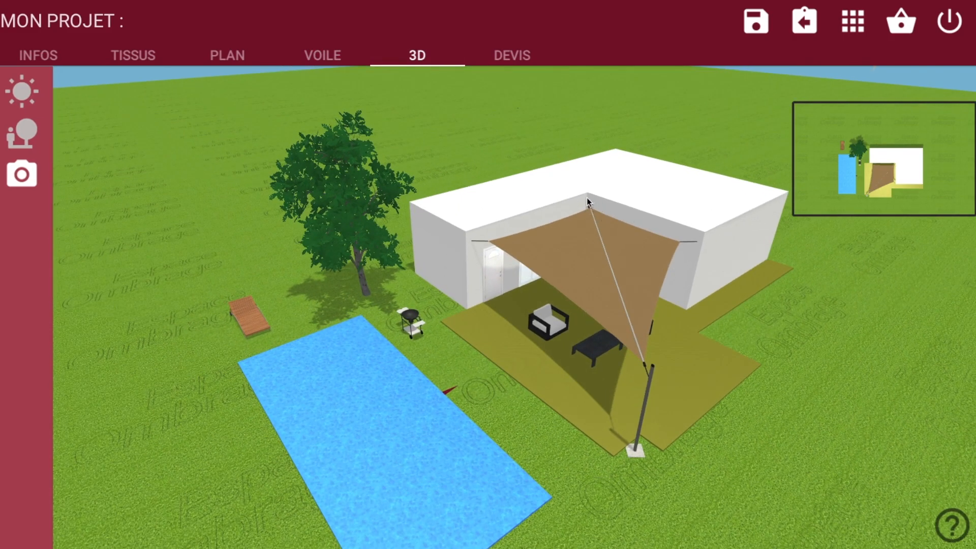
- Switch the furler's pulley to the right side (Poulie à droite) and check it in the 3D view
{"action": "left_click", "coordinate": [318, 60]}
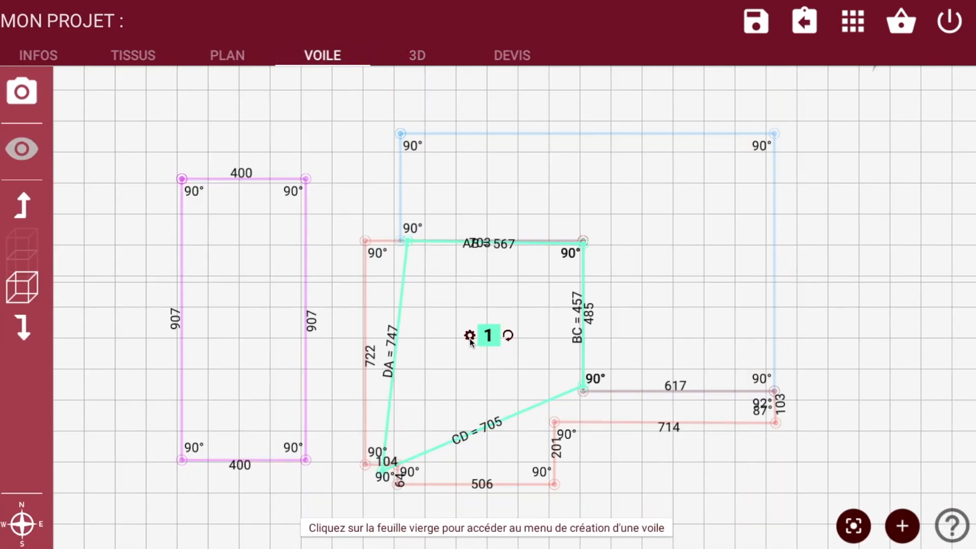
{"action": "left_click", "coordinate": [469, 336]}
{"action": "left_click", "coordinate": [799, 219]}
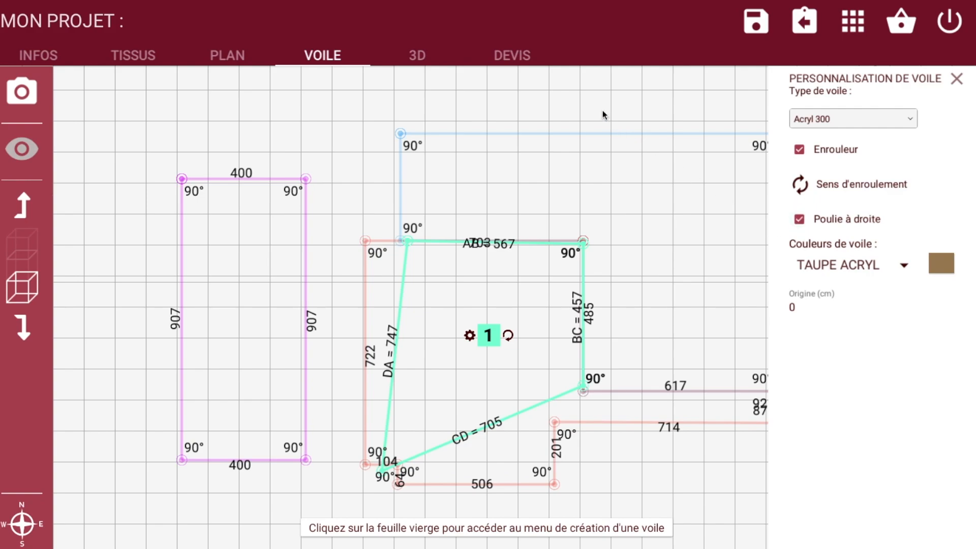
{"action": "left_click", "coordinate": [417, 54]}
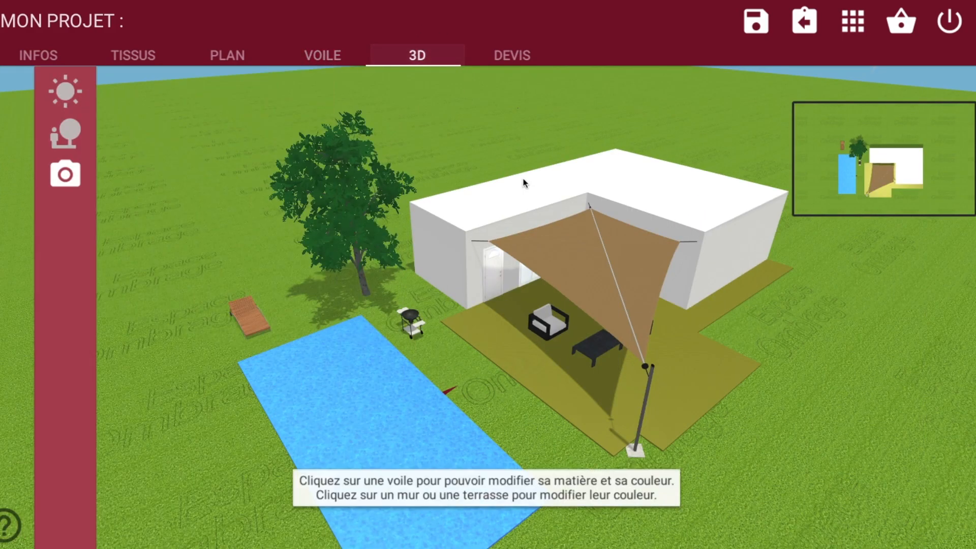
{"action": "left_click_drag", "start_coordinate": [509, 260], "coordinate": [350, 280]}
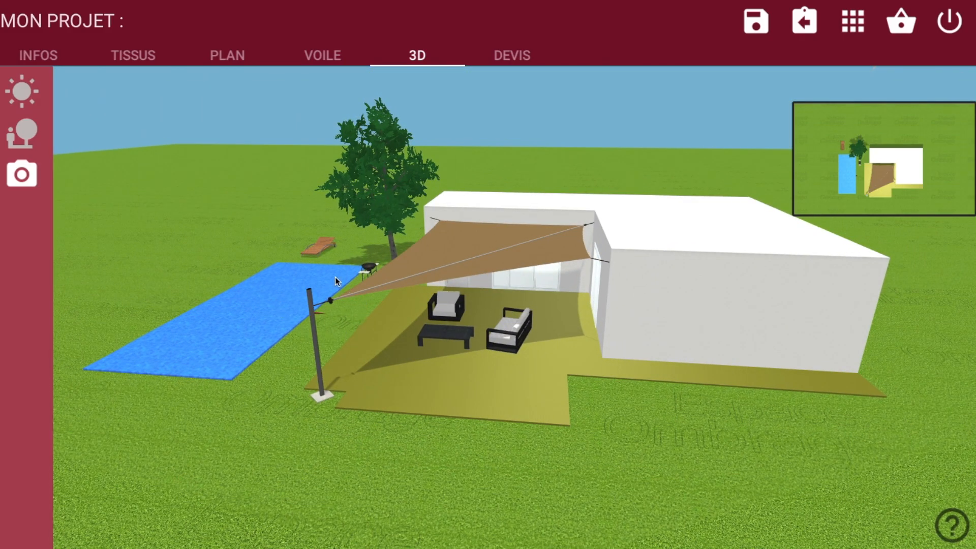
- Set the custom sail's fabric colour to Terre and check it in the 3D view
{"action": "left_click", "coordinate": [316, 57]}
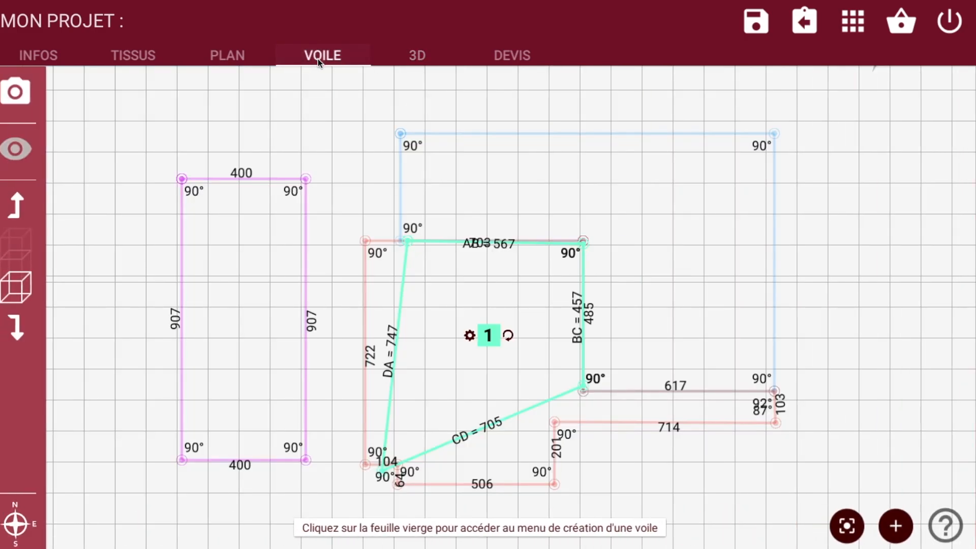
{"action": "left_click", "coordinate": [470, 336]}
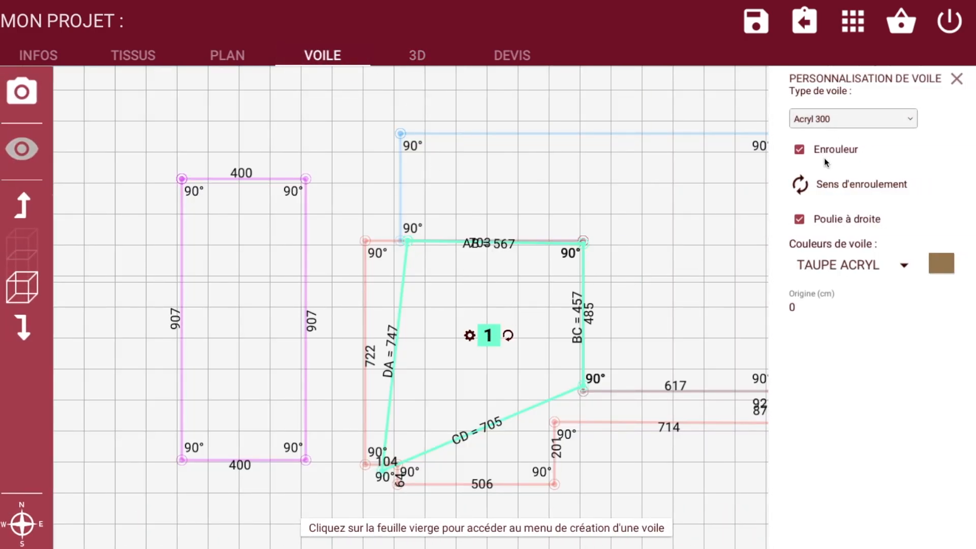
{"action": "left_click", "coordinate": [896, 267]}
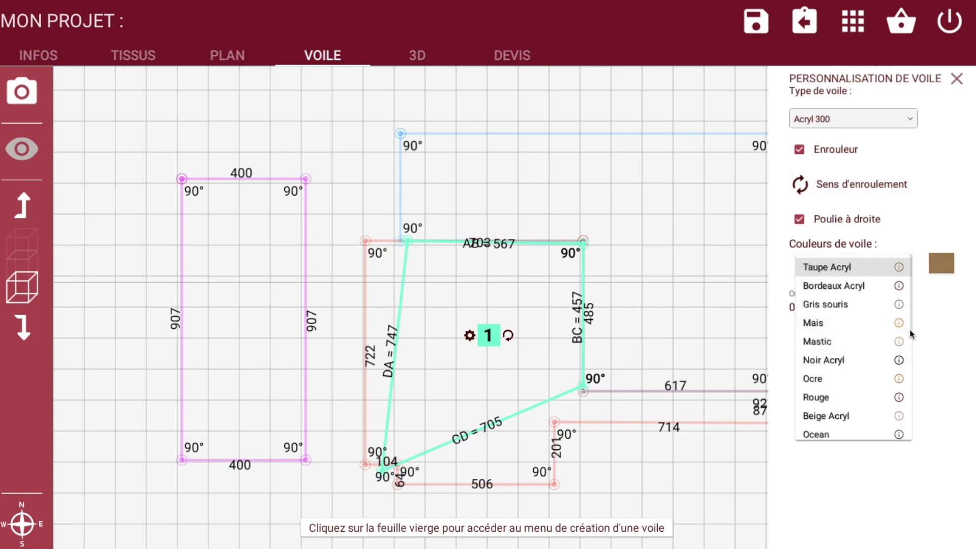
{"action": "left_click_drag", "start_coordinate": [910, 332], "coordinate": [904, 434]}
{"action": "left_click", "coordinate": [860, 431]}
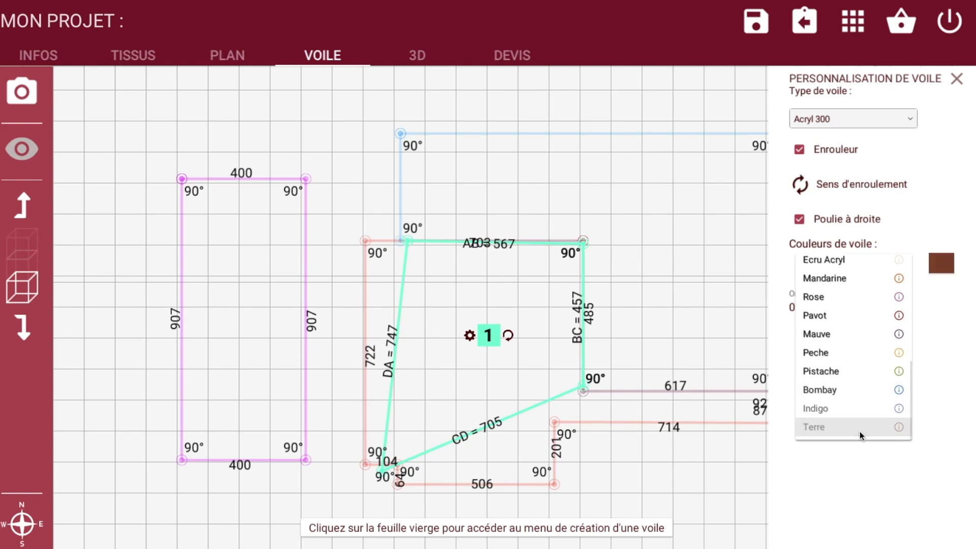
{"action": "left_click", "coordinate": [711, 445]}
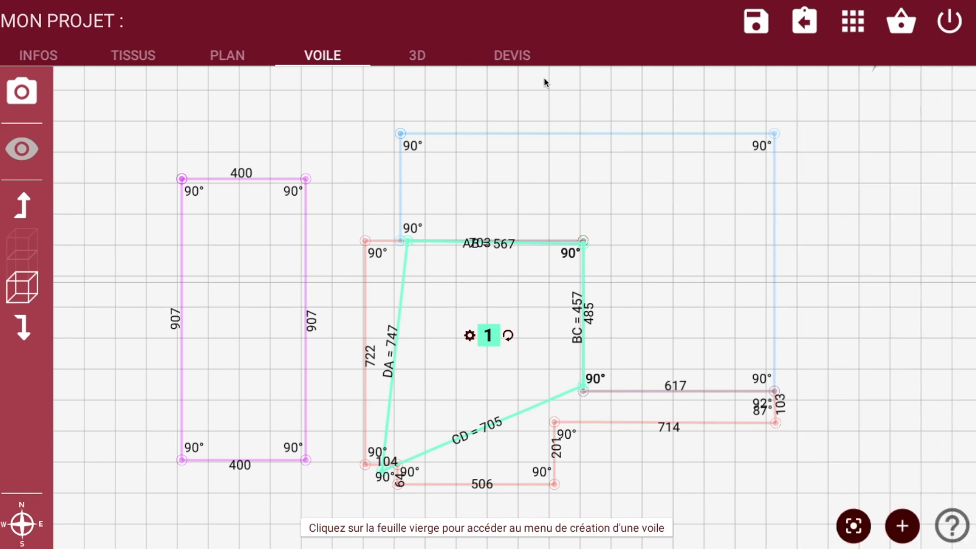
{"action": "left_click", "coordinate": [419, 59]}
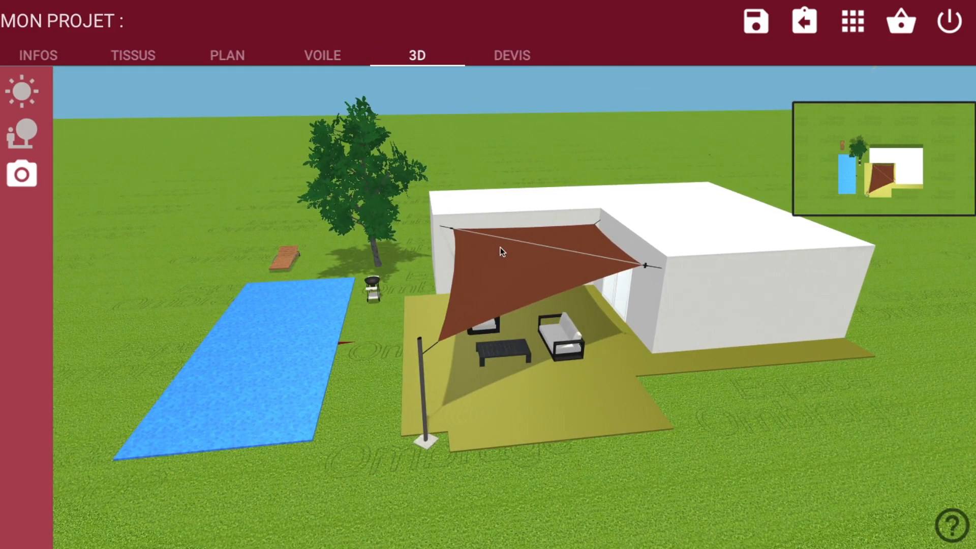
- Return to the sail plan, remove the furler (Enrouleur) from the custom sail and close its settings
{"action": "left_click", "coordinate": [313, 55]}
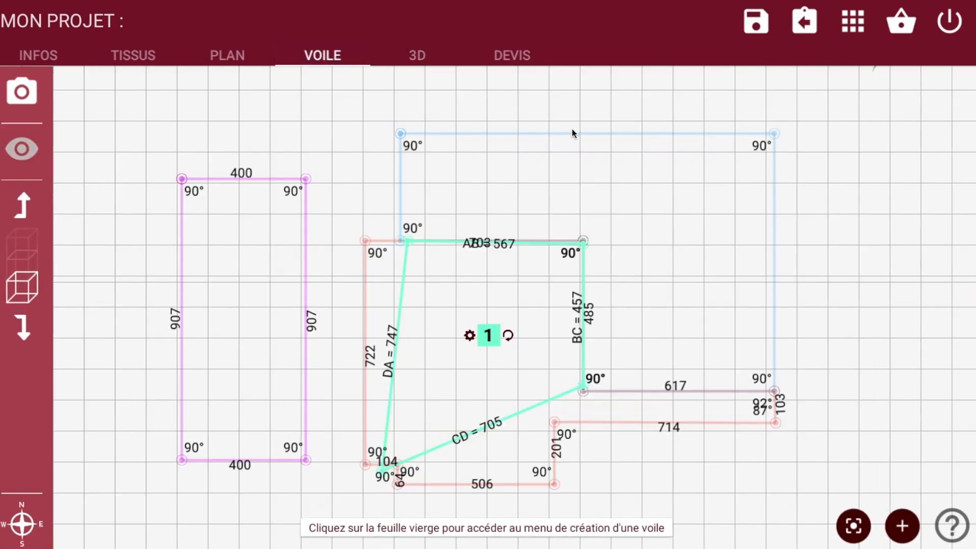
{"action": "left_click", "coordinate": [470, 336]}
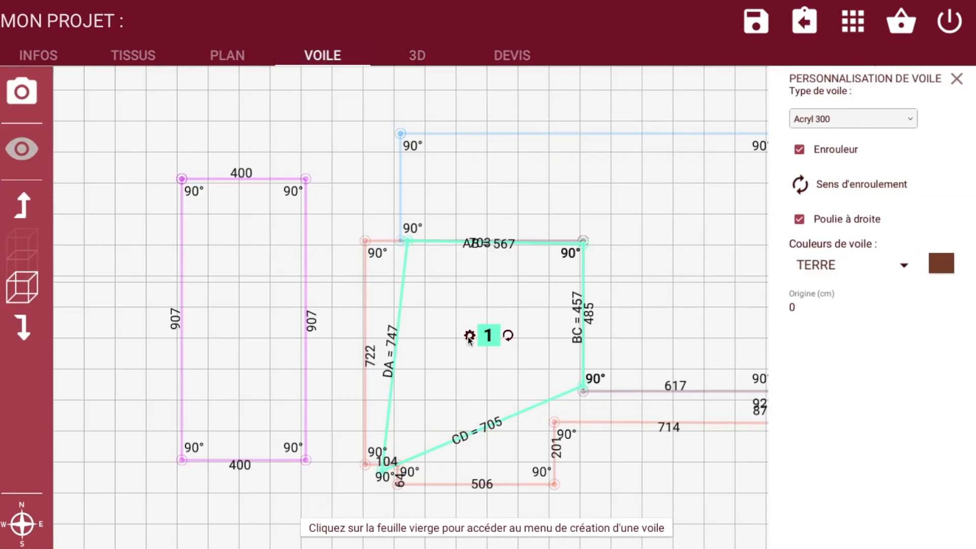
{"action": "left_click", "coordinate": [800, 150]}
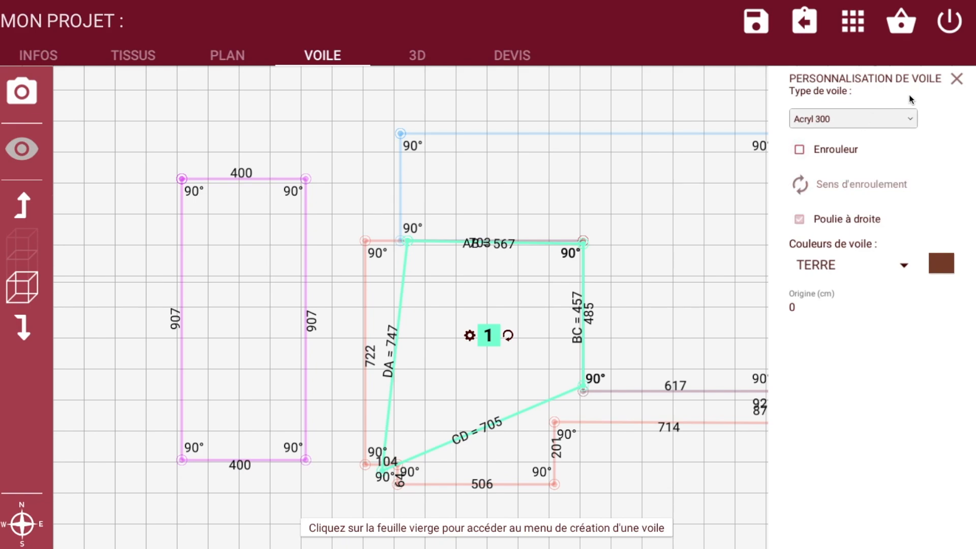
{"action": "left_click", "coordinate": [957, 81]}
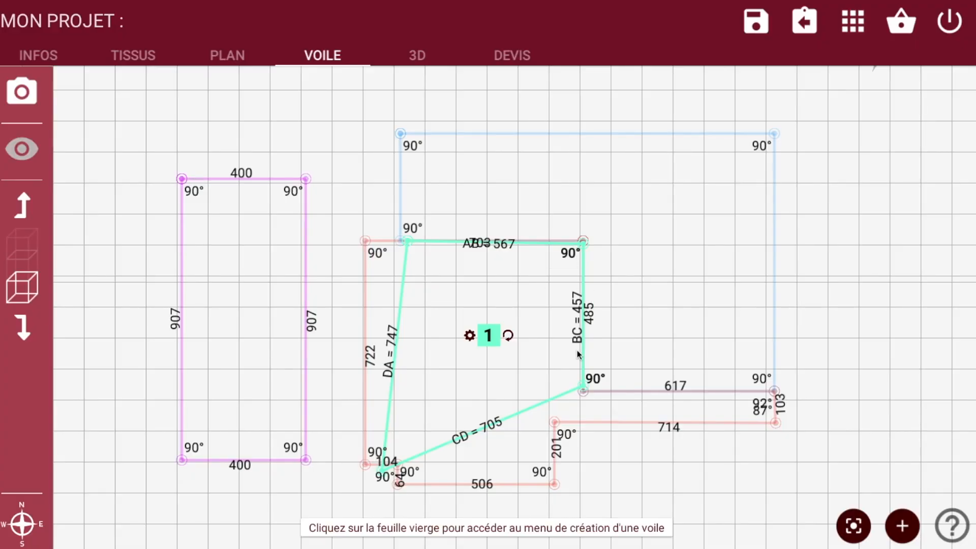
- Reshape sail 1 by moving corner B partway down the house wall and corner C beyond the house corner, making AB about 622 cm
{"action": "left_click_drag", "start_coordinate": [584, 248], "coordinate": [580, 321]}
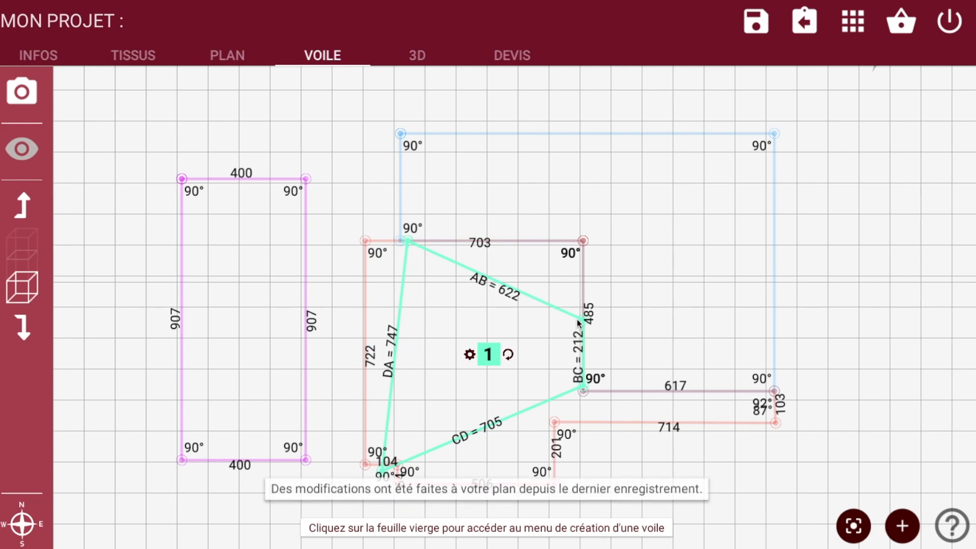
{"action": "left_click", "coordinate": [581, 321]}
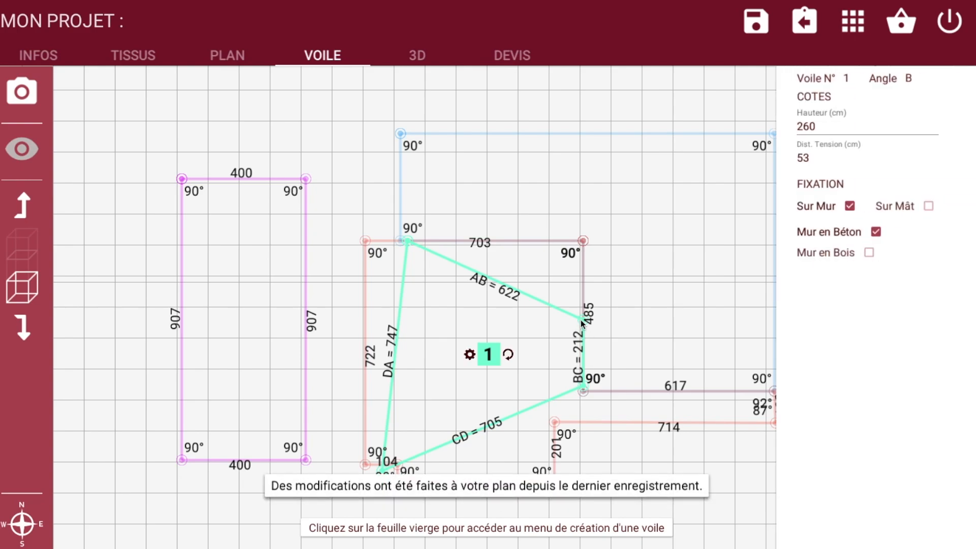
{"action": "left_click_drag", "start_coordinate": [582, 382], "coordinate": [576, 438]}
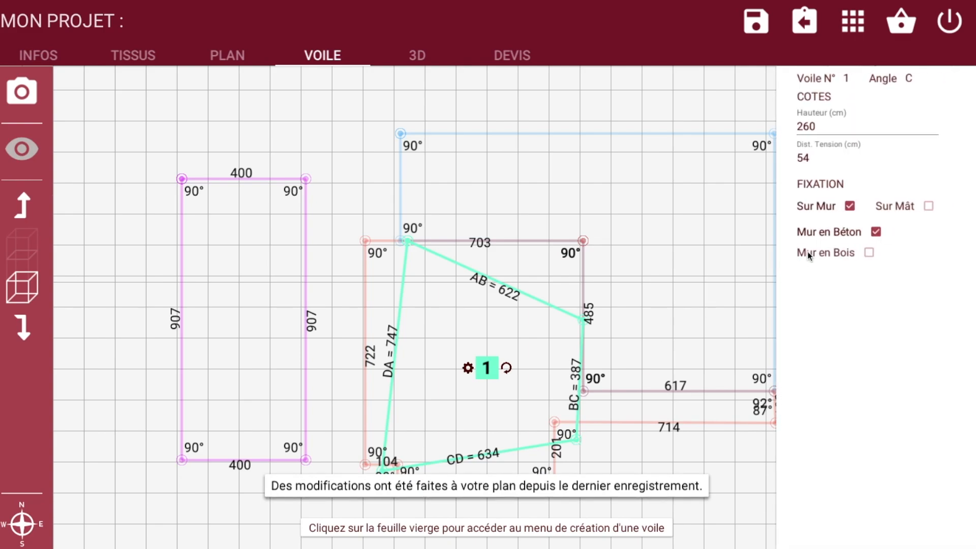
- Switch corner C of sail 1 to mast fixing (Sur Mât, Mât à sceller) and check it in the 3D view
{"action": "left_click", "coordinate": [926, 206]}
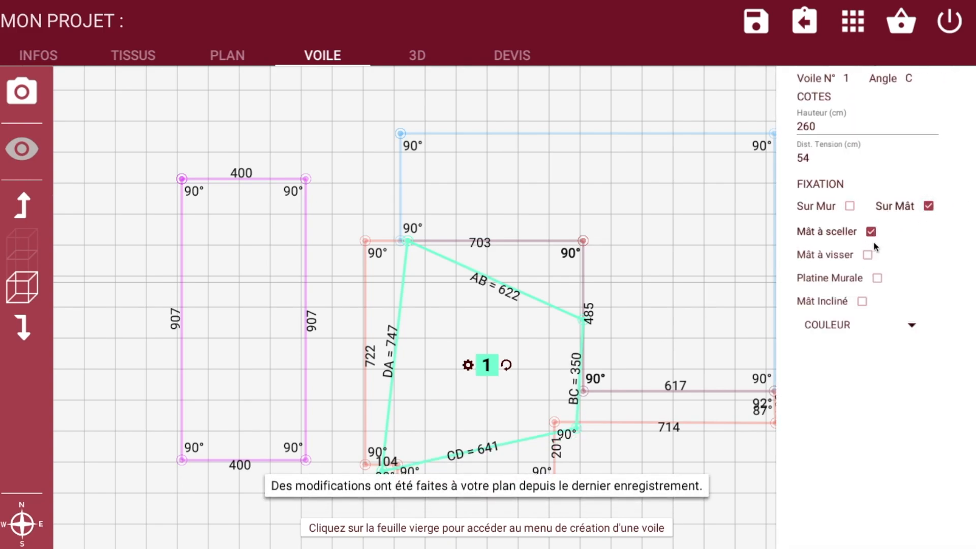
{"action": "left_click", "coordinate": [420, 57]}
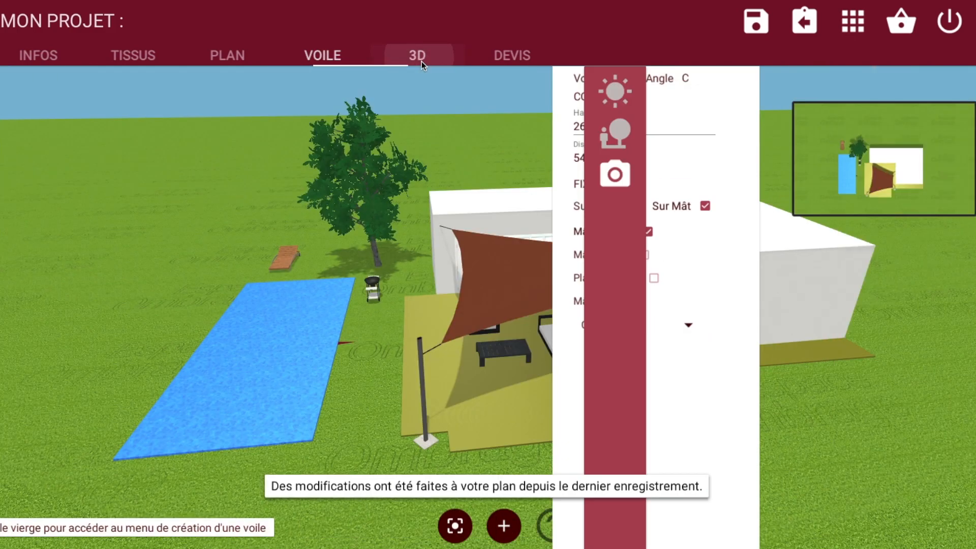
{"action": "left_click_drag", "start_coordinate": [791, 423], "coordinate": [728, 411]}
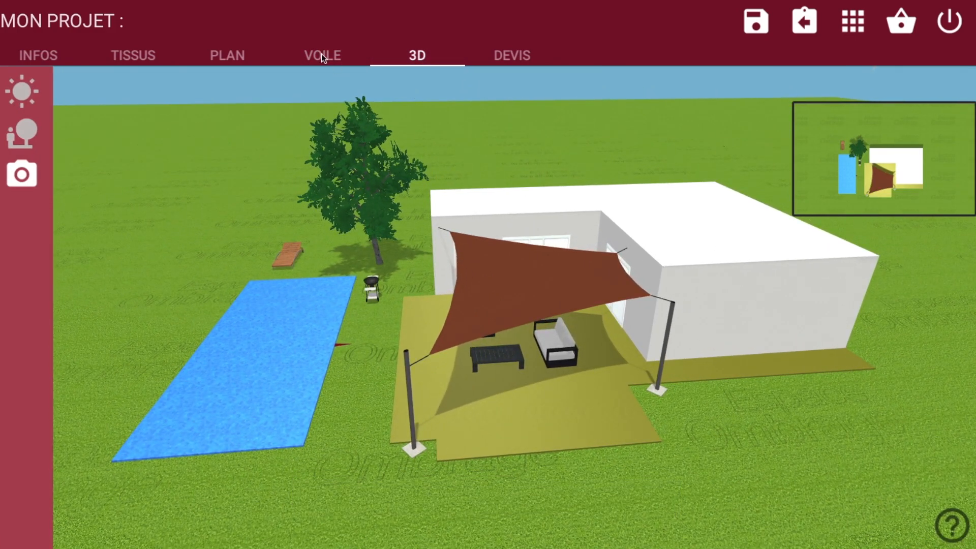
- Return to the sail plan and add a triangular custom-made sail (Voile sur Mesure) over the terrace
{"action": "left_click", "coordinate": [321, 55]}
{"action": "left_click", "coordinate": [538, 283]}
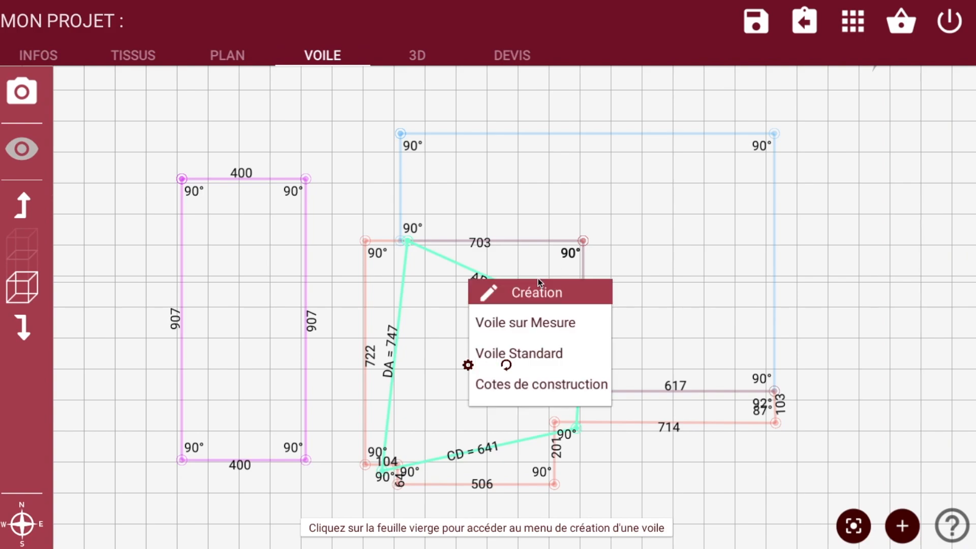
{"action": "left_click", "coordinate": [573, 322]}
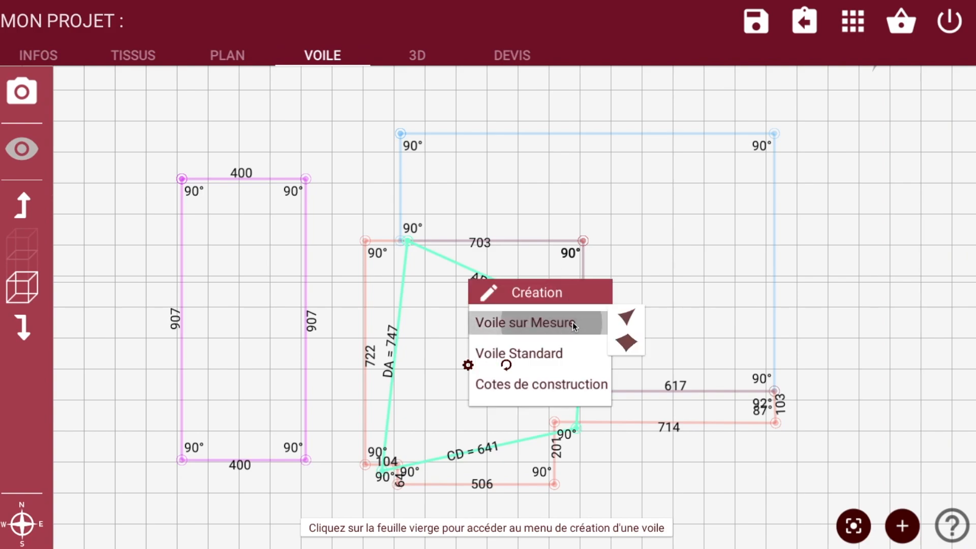
{"action": "left_click", "coordinate": [623, 322]}
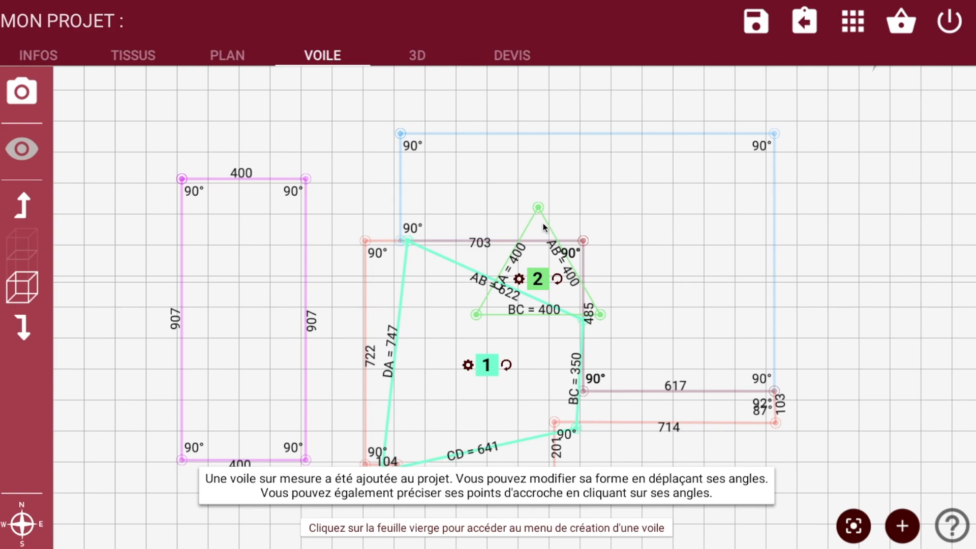
- Move the triangular sail's three corners onto the house walls, giving sides of about 569, 402 and 723 cm
{"action": "left_click_drag", "start_coordinate": [539, 209], "coordinate": [409, 239]}
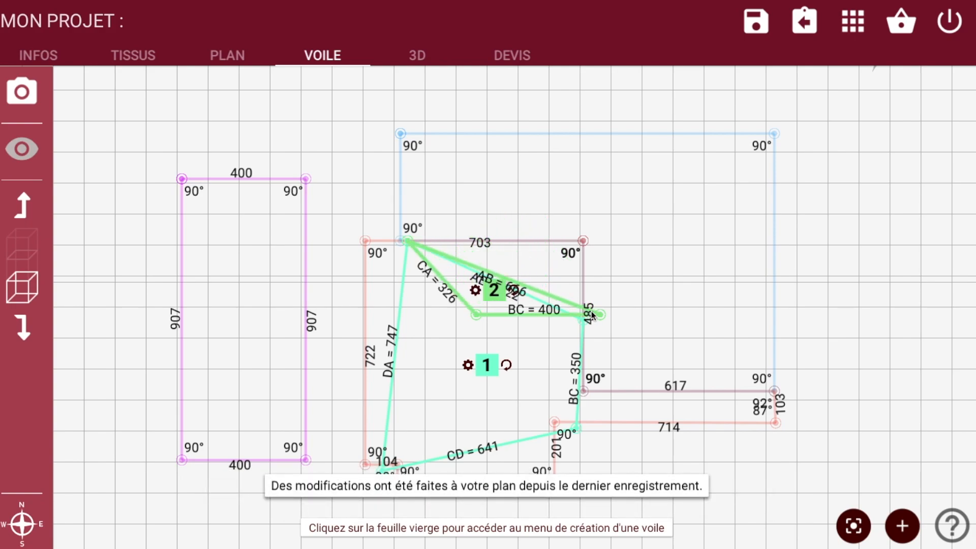
{"action": "left_click_drag", "start_coordinate": [600, 314], "coordinate": [585, 256]}
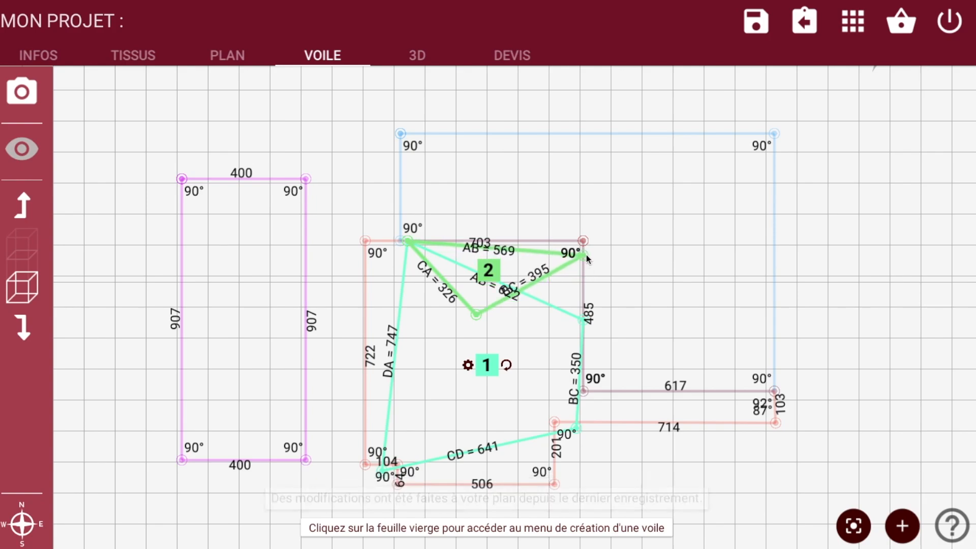
{"action": "left_click_drag", "start_coordinate": [476, 317], "coordinate": [584, 381]}
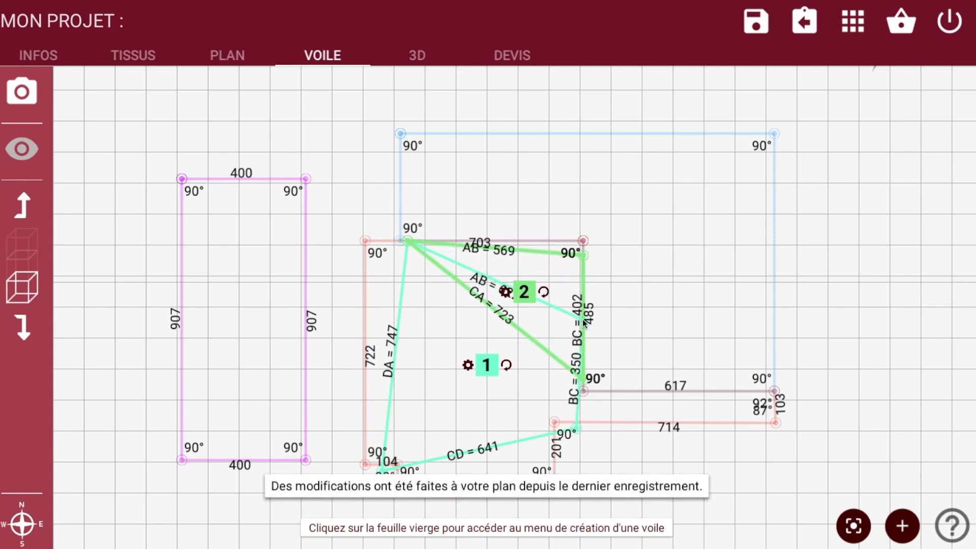
- Set the height of corners B and A of the triangular sail 2 to 240 cm
{"action": "left_click", "coordinate": [583, 257]}
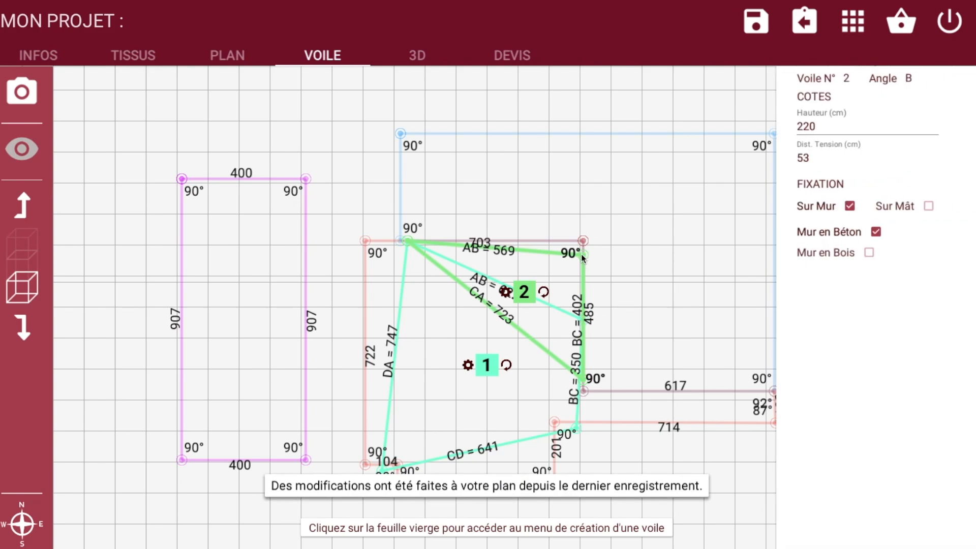
{"action": "left_click", "coordinate": [823, 128]}
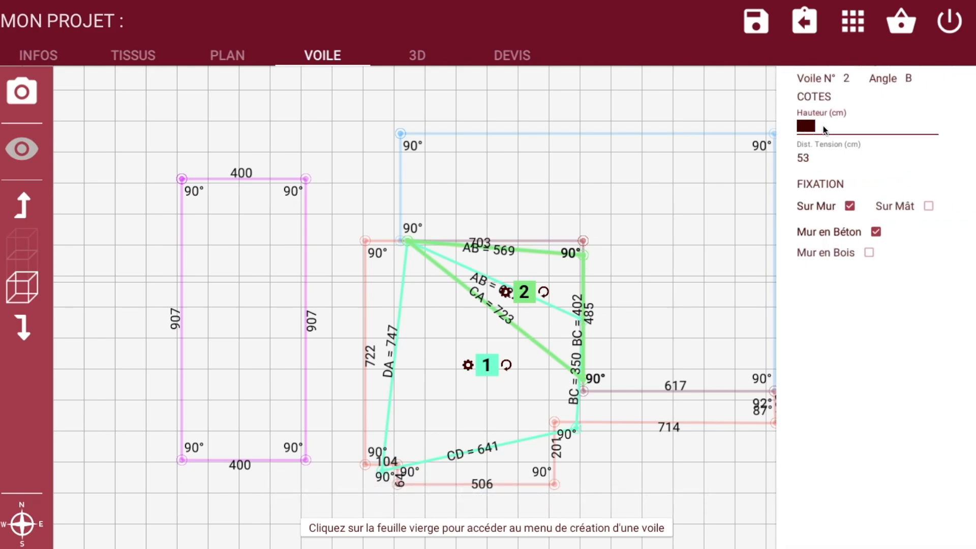
{"action": "type", "text": "240"}
{"action": "left_click", "coordinate": [411, 241]}
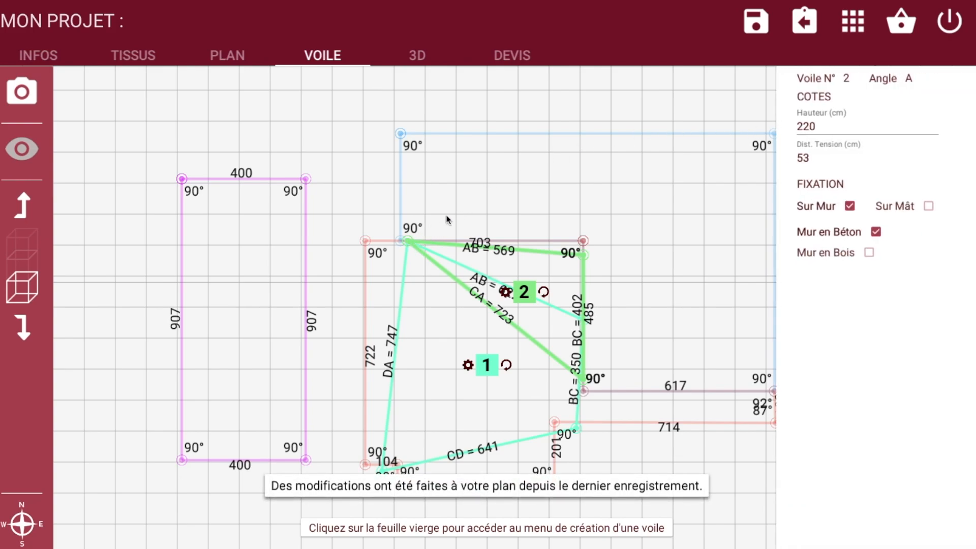
{"action": "double_click", "coordinate": [809, 127]}
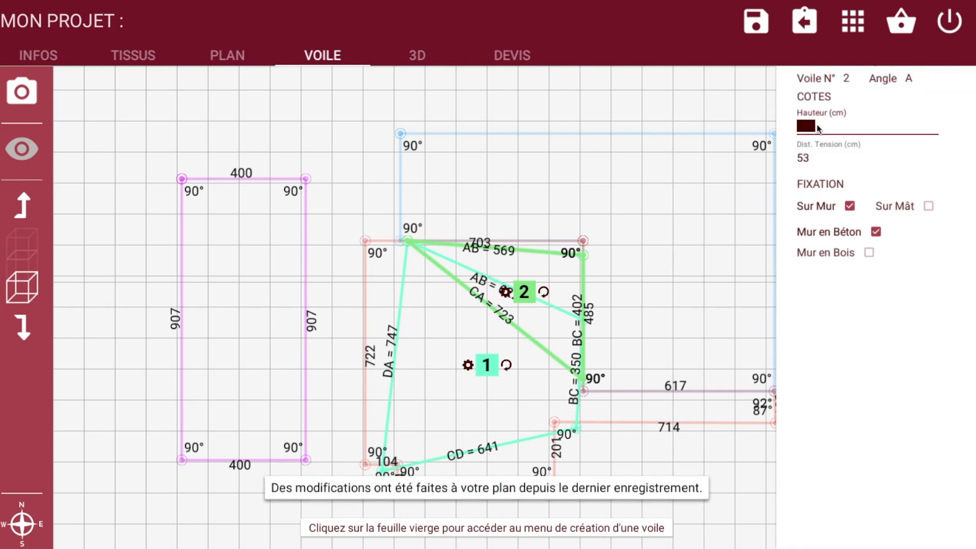
{"action": "type", "text": "240"}
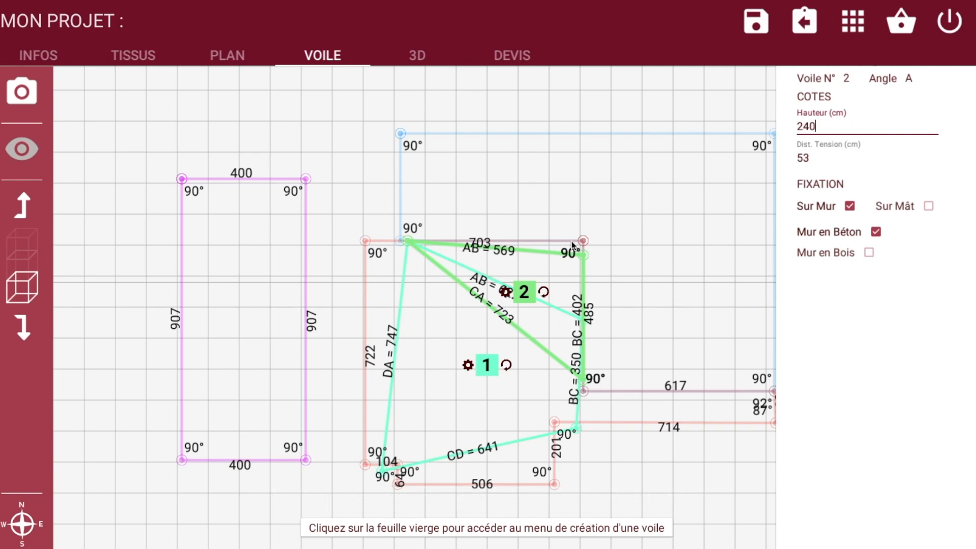
- Set the height of corner C of sail 2 to 280 cm and check both sails in the 3D view
{"action": "left_click", "coordinate": [583, 379]}
{"action": "double_click", "coordinate": [823, 126]}
{"action": "type", "text": "280"}
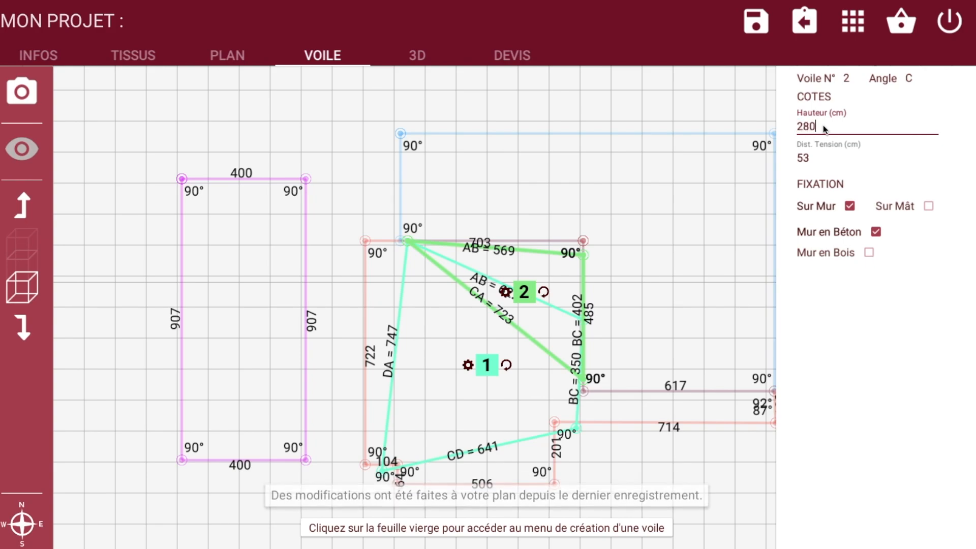
{"action": "left_click", "coordinate": [636, 161]}
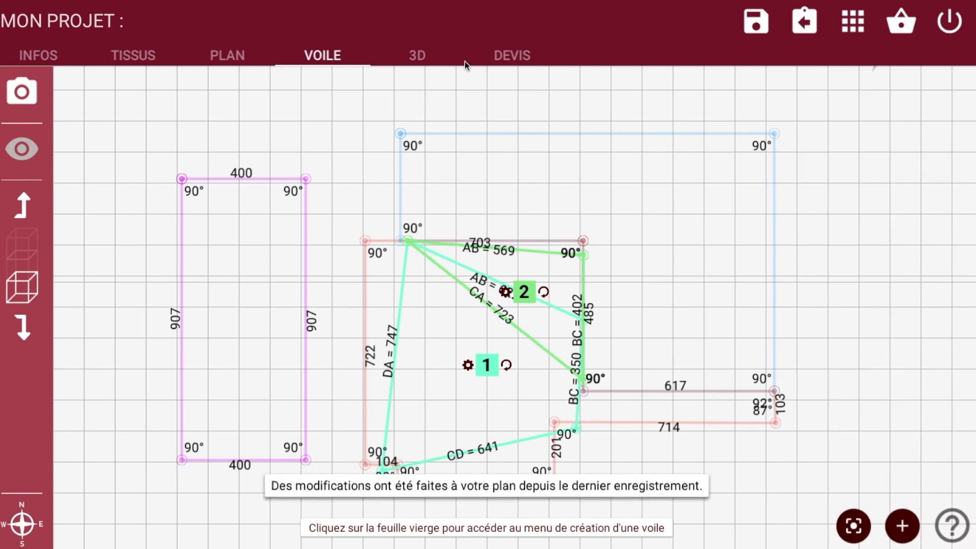
{"action": "left_click", "coordinate": [418, 57]}
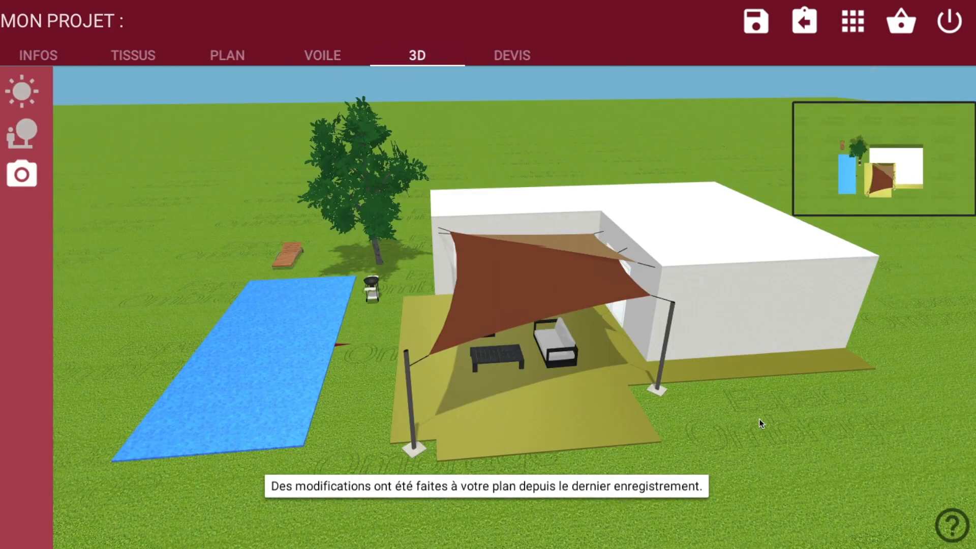
{"action": "left_click_drag", "start_coordinate": [755, 322], "coordinate": [889, 408]}
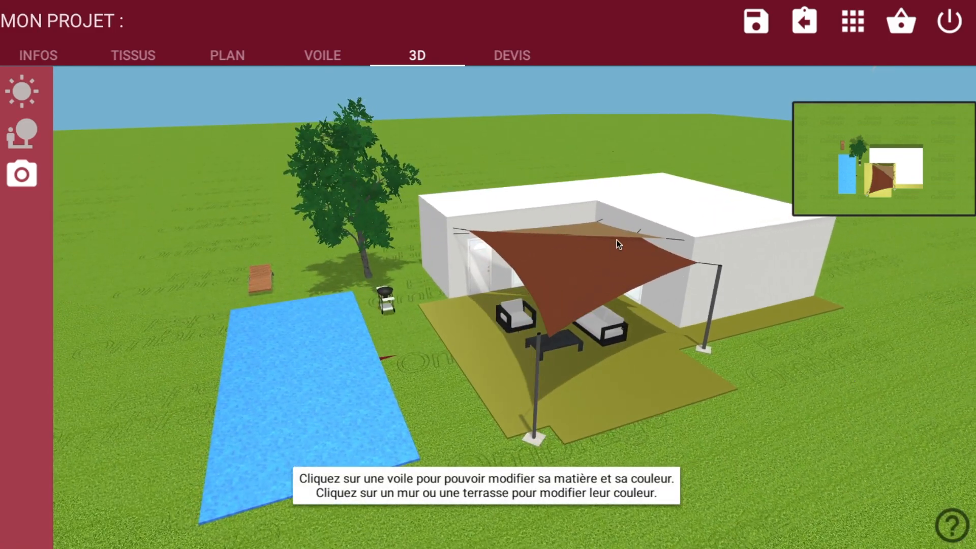
{"action": "left_click_drag", "start_coordinate": [804, 357], "coordinate": [796, 411]}
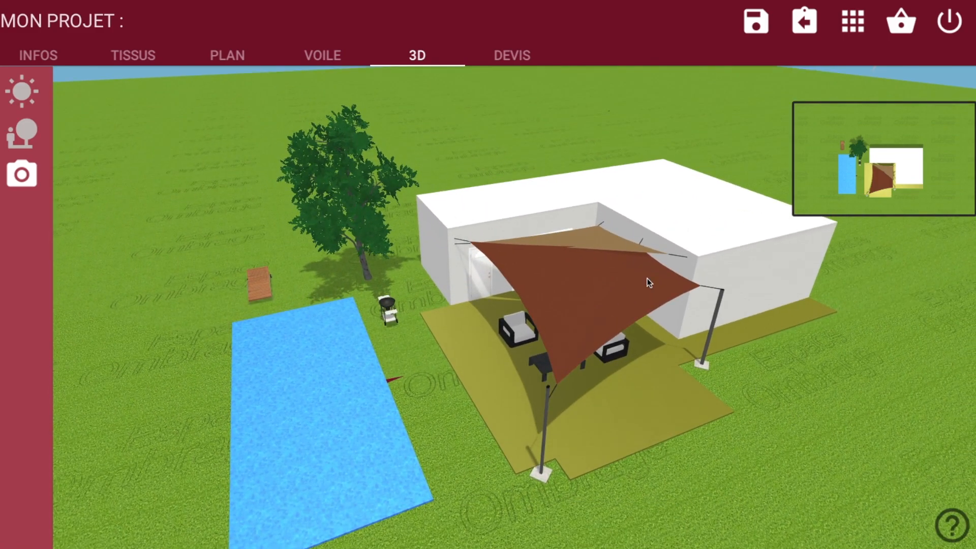
{"action": "scroll", "coordinate": [648, 279], "scroll_direction": "up", "scroll_amount": 5}
{"action": "scroll", "coordinate": [648, 278], "scroll_direction": "down", "scroll_amount": 3}
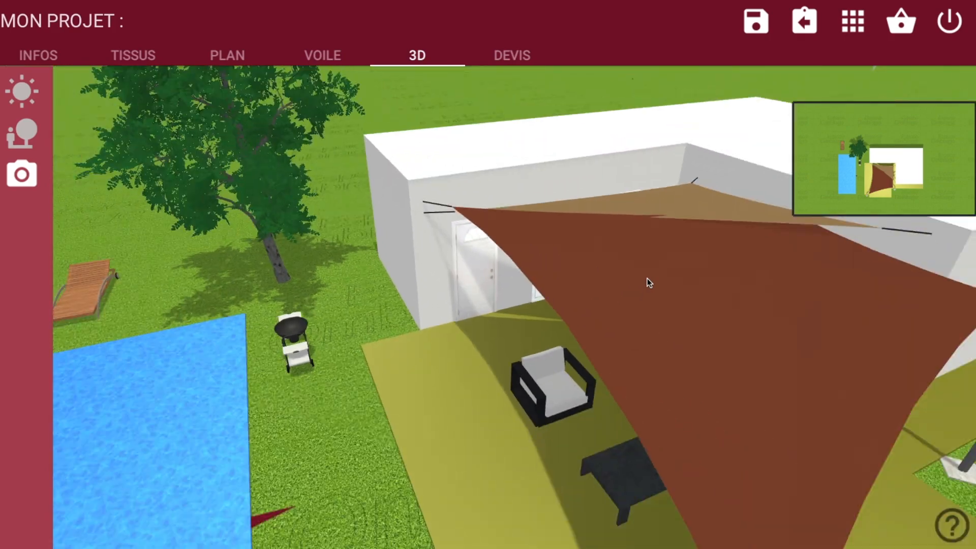
- Return to the sail plan, set the height of corner C of sail 2 to 240 cm and close its settings
{"action": "left_click", "coordinate": [326, 61]}
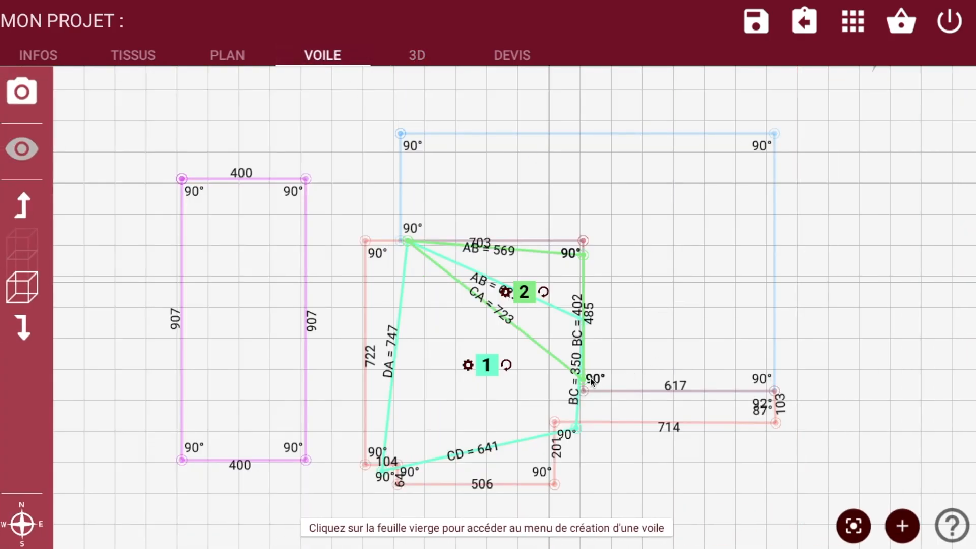
{"action": "left_click", "coordinate": [590, 382]}
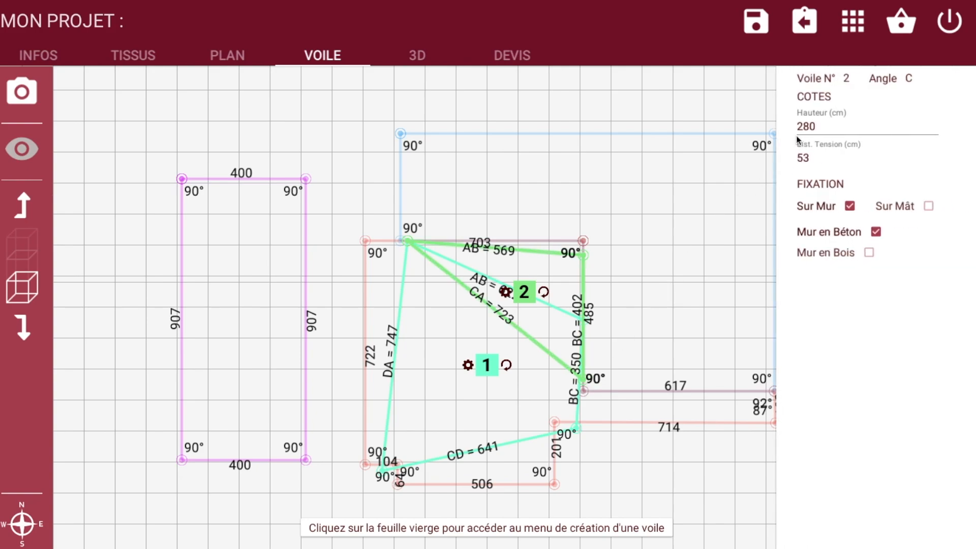
{"action": "left_click", "coordinate": [819, 132]}
{"action": "type", "text": "240"}
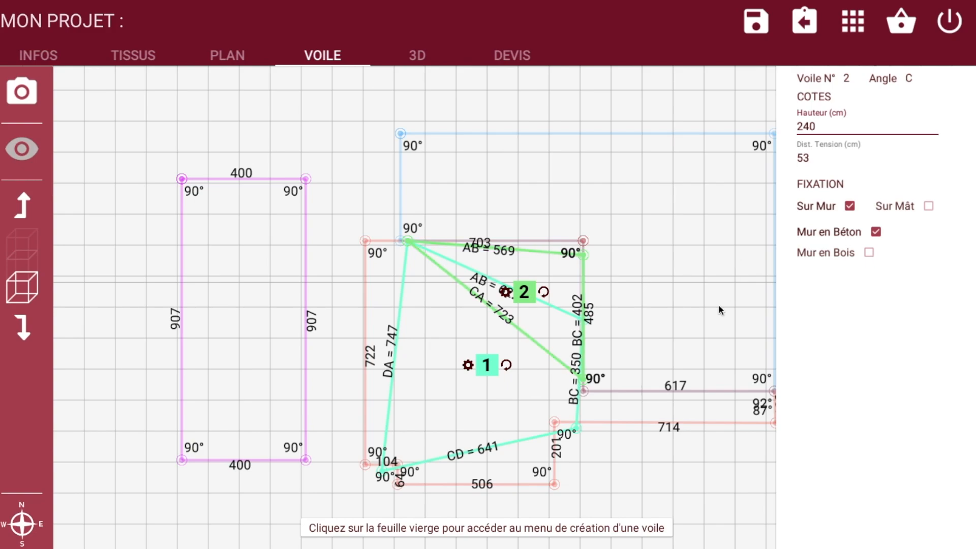
{"action": "left_click", "coordinate": [719, 306]}
{"action": "left_click_drag", "start_coordinate": [666, 447], "coordinate": [678, 432]}
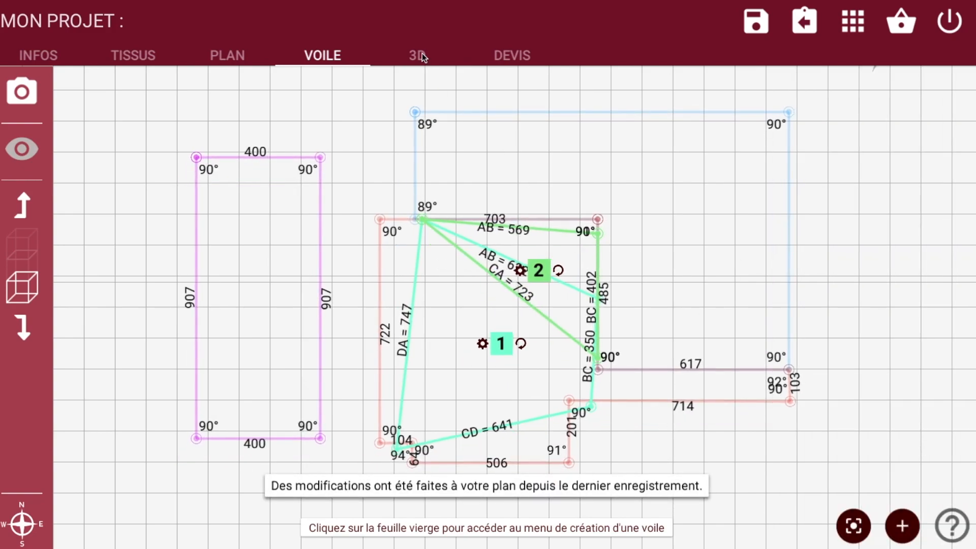
- Examine both sails over the terrace from several angles in the 3D view and consult the quote (Devis)
{"action": "left_click", "coordinate": [422, 53]}
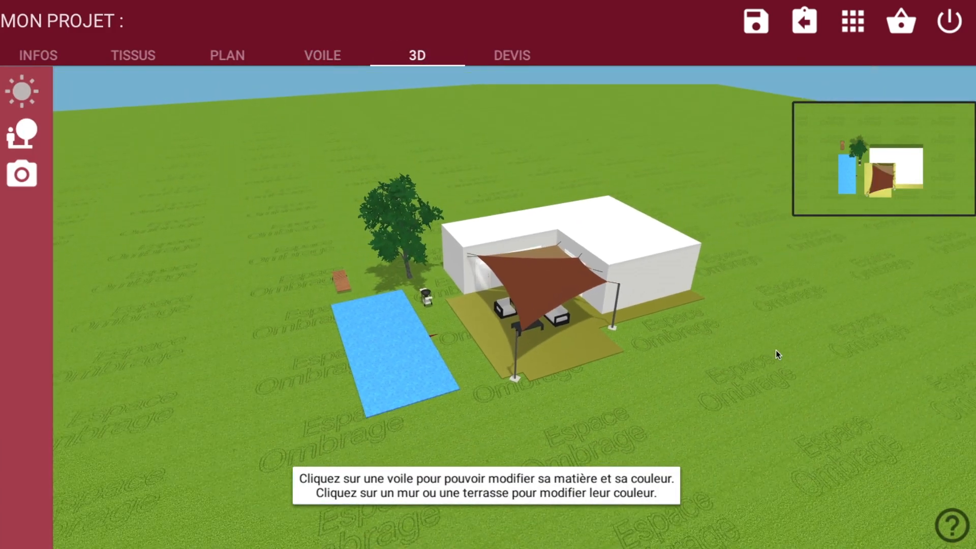
{"action": "scroll", "coordinate": [776, 351], "scroll_direction": "up", "scroll_amount": 5}
{"action": "left_click_drag", "start_coordinate": [497, 378], "coordinate": [699, 254]}
{"action": "scroll", "coordinate": [575, 287], "scroll_direction": "up", "scroll_amount": 5}
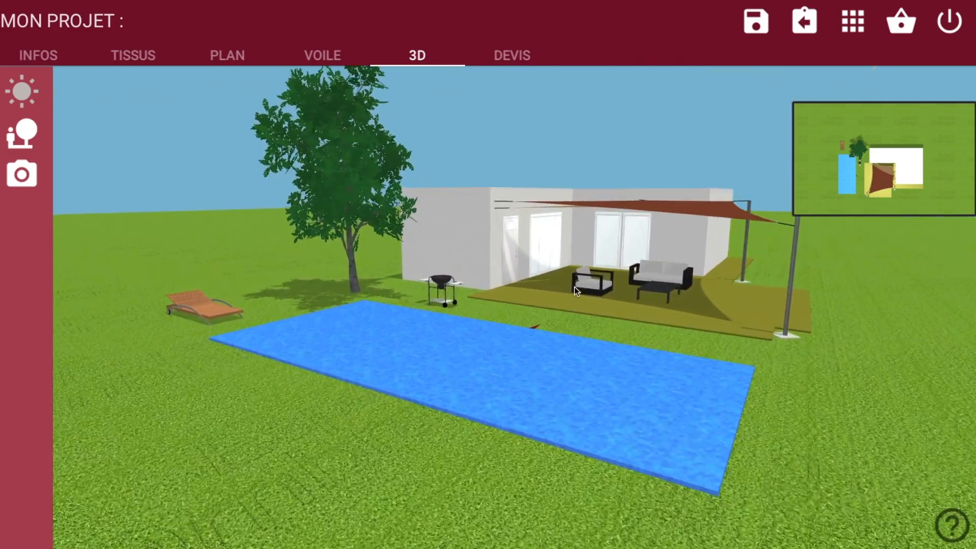
{"action": "scroll", "coordinate": [575, 286], "scroll_direction": "up", "scroll_amount": 4}
{"action": "left_click_drag", "start_coordinate": [594, 307], "coordinate": [314, 346]}
{"action": "left_click", "coordinate": [511, 56]}
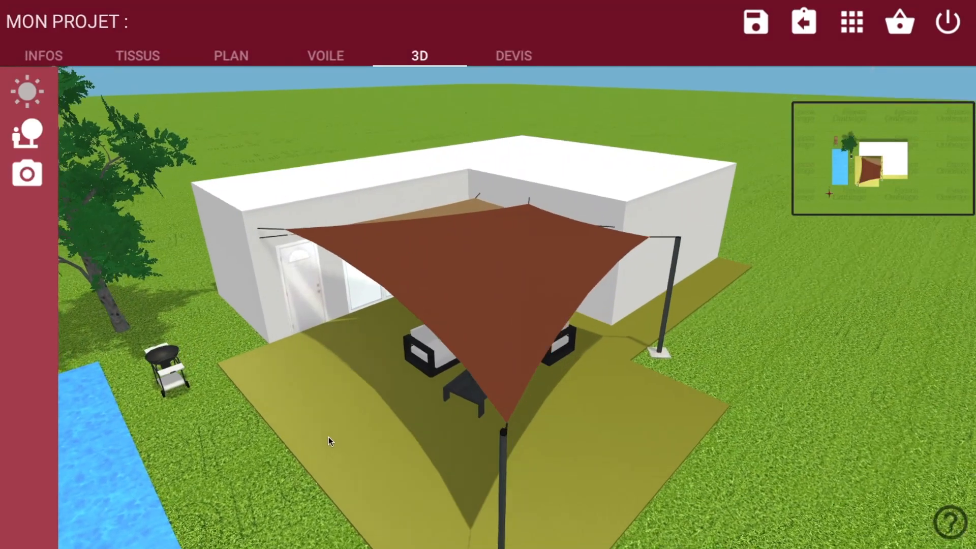
{"action": "left_click_drag", "start_coordinate": [328, 437], "coordinate": [125, 500]}
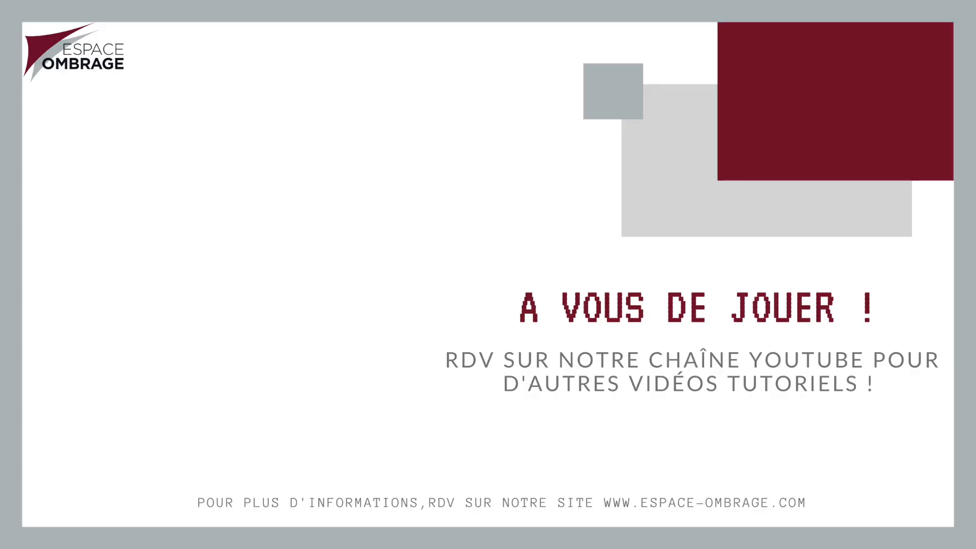